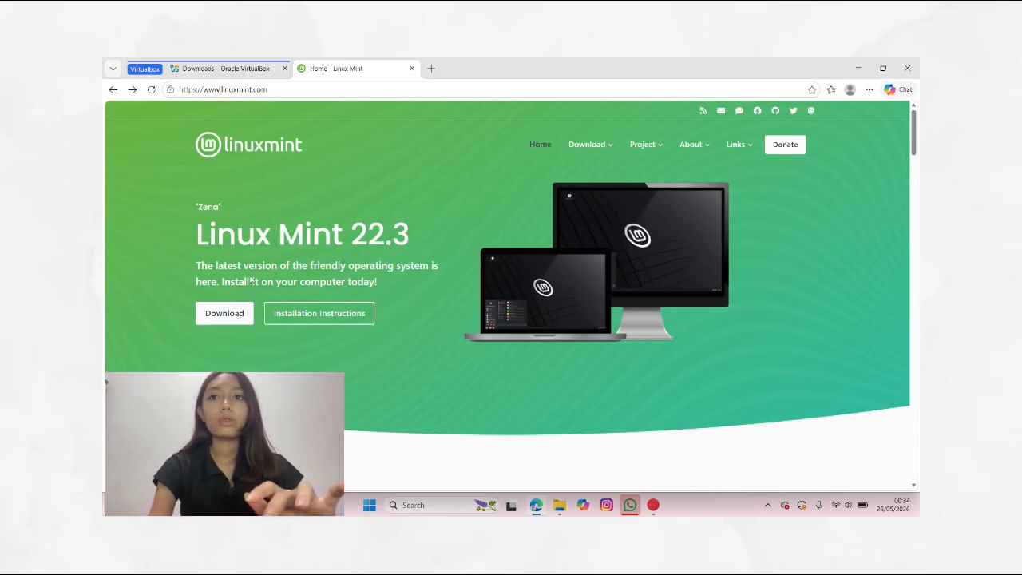
Step: Open the Linux Mint 22.3 download page and choose the Cinnamon Edition download
{"action": "left_click", "coordinate": [230, 312]}
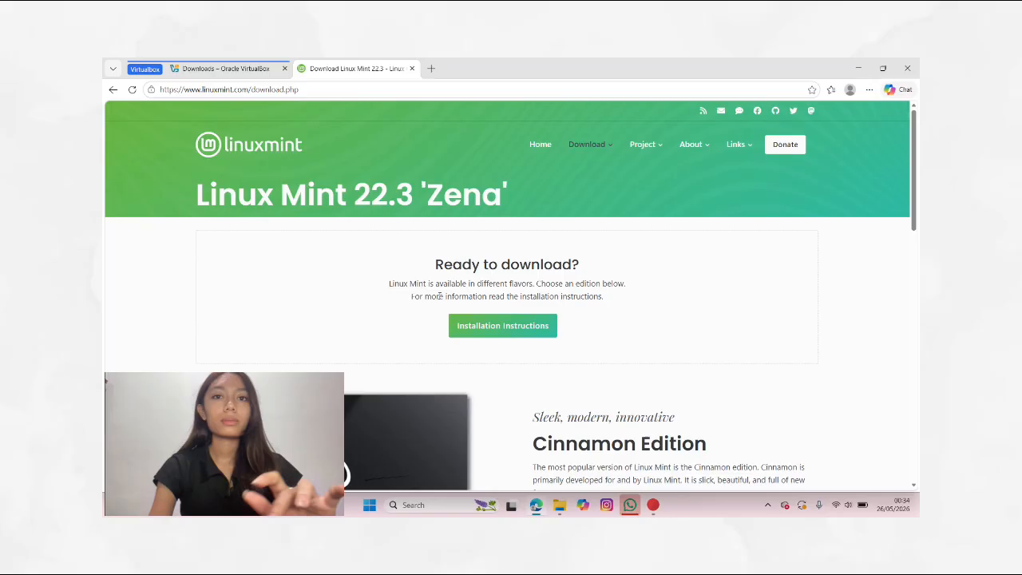
{"action": "scroll", "coordinate": [438, 296], "scroll_direction": "down", "scroll_amount": 3}
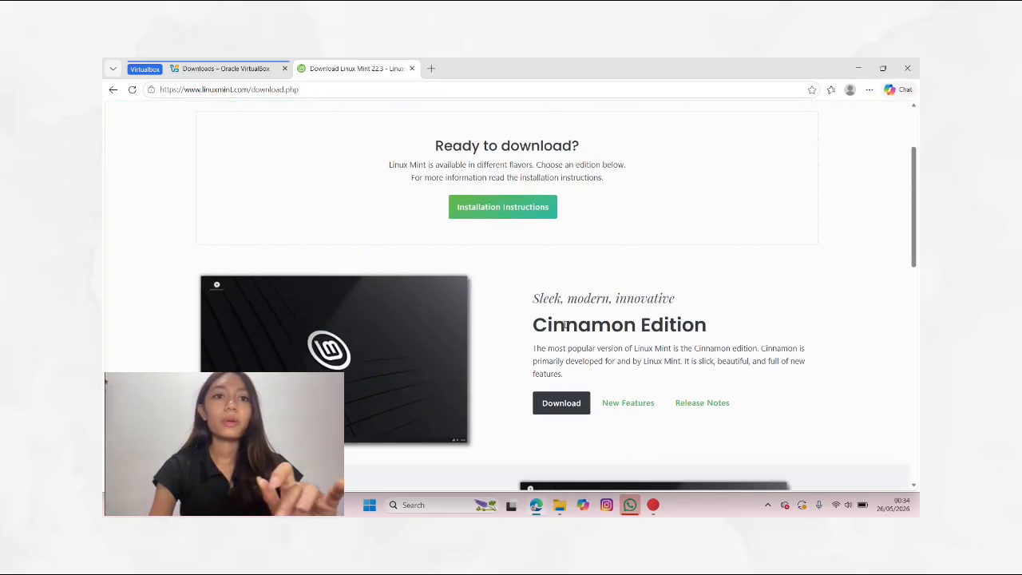
{"action": "scroll", "coordinate": [565, 325], "scroll_direction": "down", "scroll_amount": 2}
{"action": "left_click", "coordinate": [573, 302]}
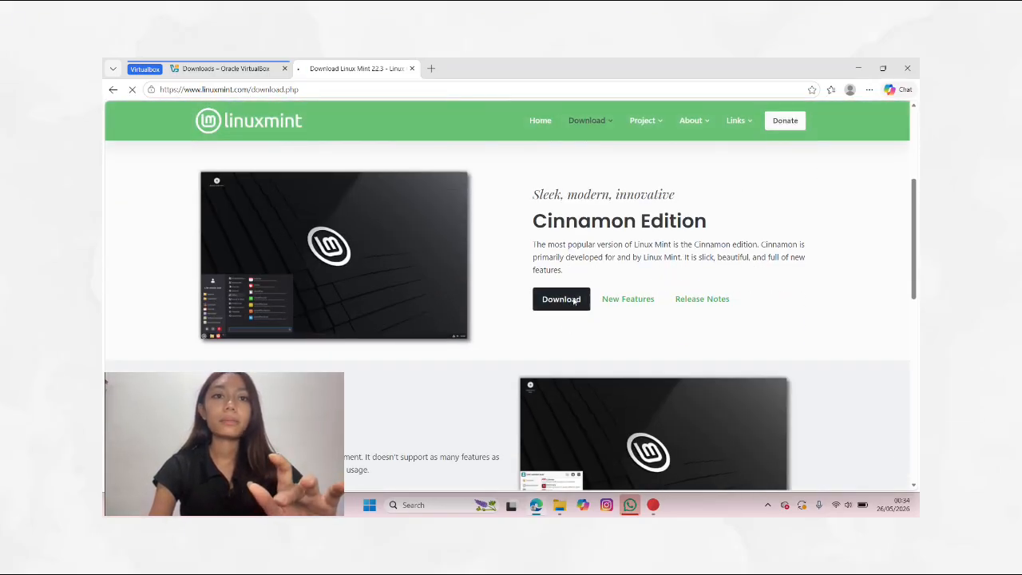
Step: Download the 64-bit Cinnamon ISO from the Cicku mirror
{"action": "scroll", "coordinate": [579, 312], "scroll_direction": "down", "scroll_amount": 2}
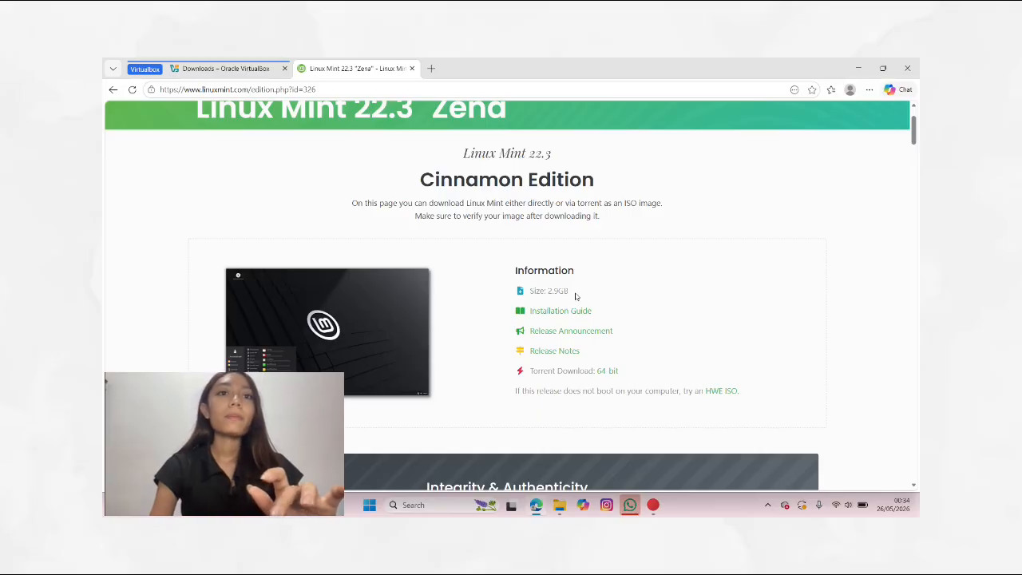
{"action": "scroll", "coordinate": [569, 310], "scroll_direction": "down", "scroll_amount": 1}
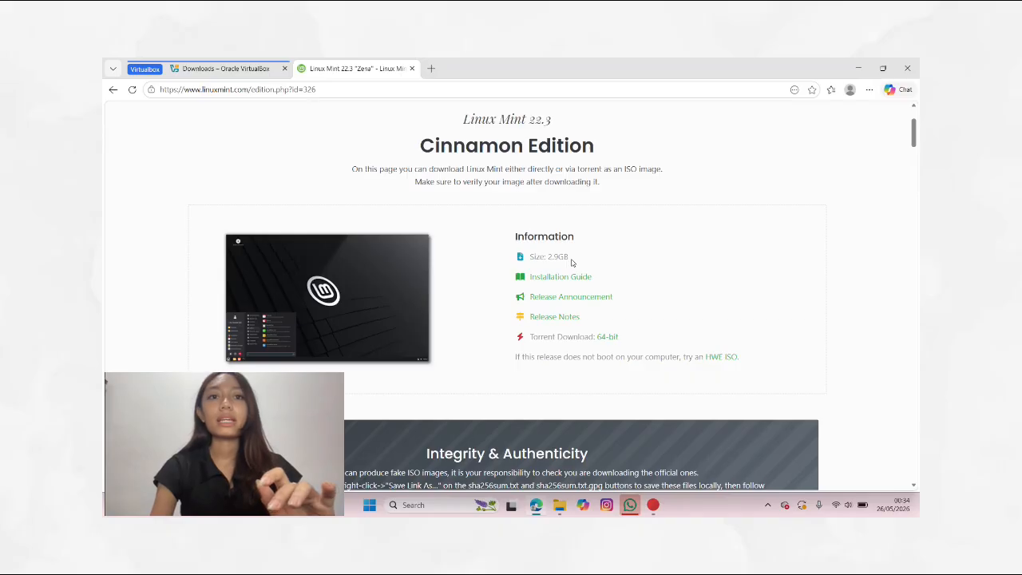
{"action": "scroll", "coordinate": [572, 262], "scroll_direction": "down", "scroll_amount": 5}
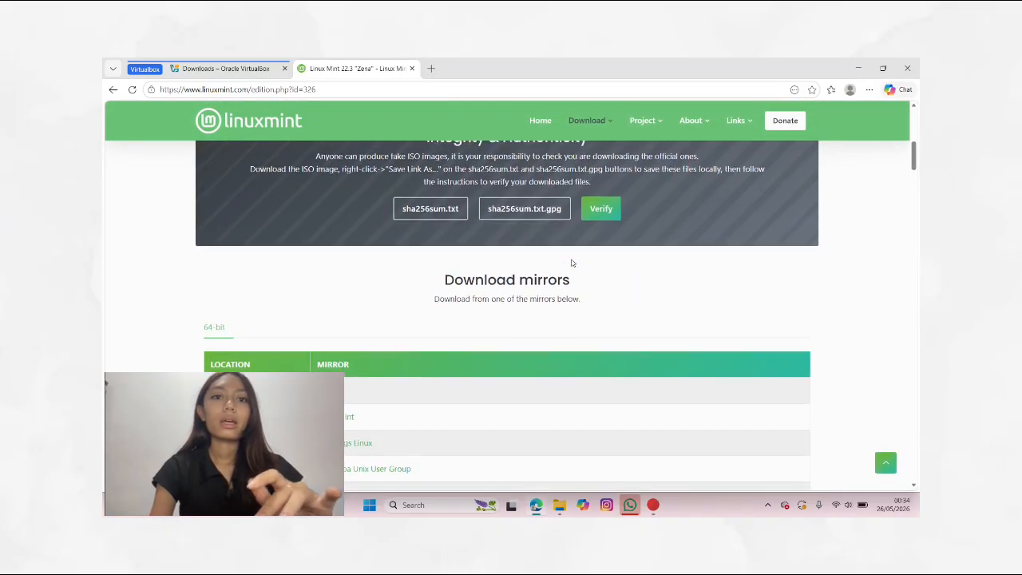
{"action": "scroll", "coordinate": [572, 263], "scroll_direction": "down", "scroll_amount": 3}
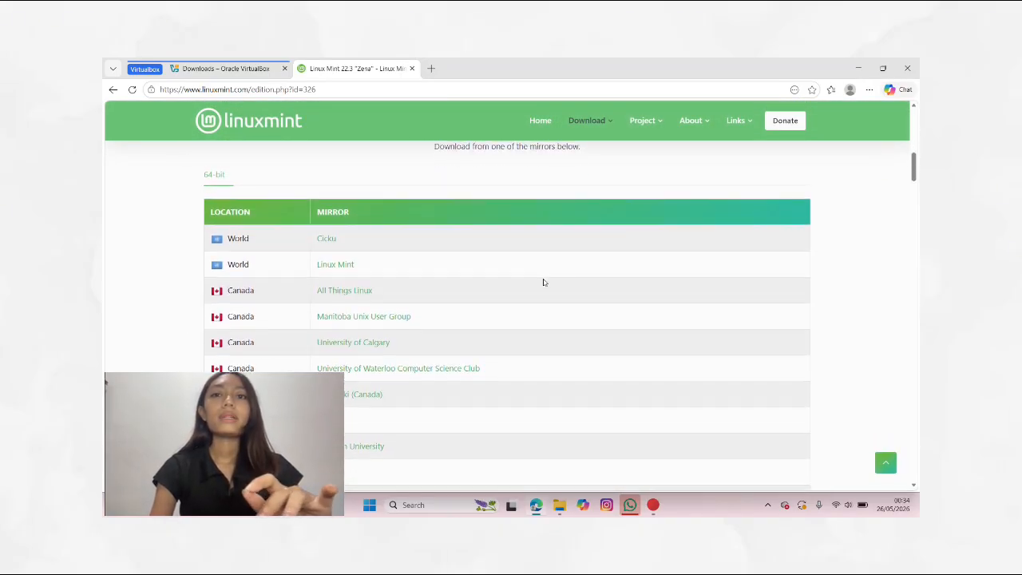
{"action": "scroll", "coordinate": [543, 282], "scroll_direction": "up", "scroll_amount": 1}
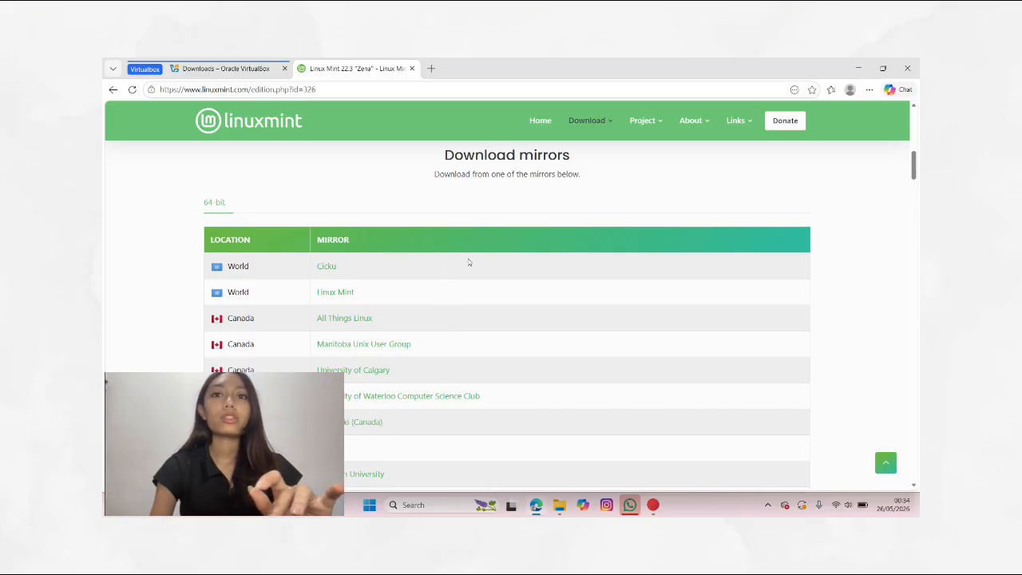
{"action": "left_click", "coordinate": [326, 269]}
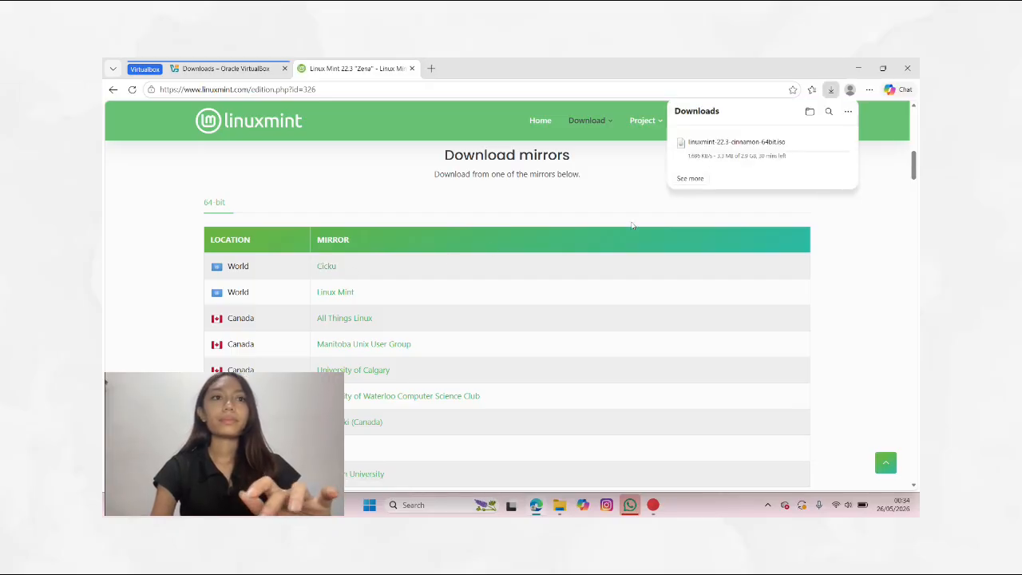
Step: Switch to VirtualBox Manager and start a new virtual machine named VMTARI
{"action": "mouse_move", "coordinate": [707, 162]}
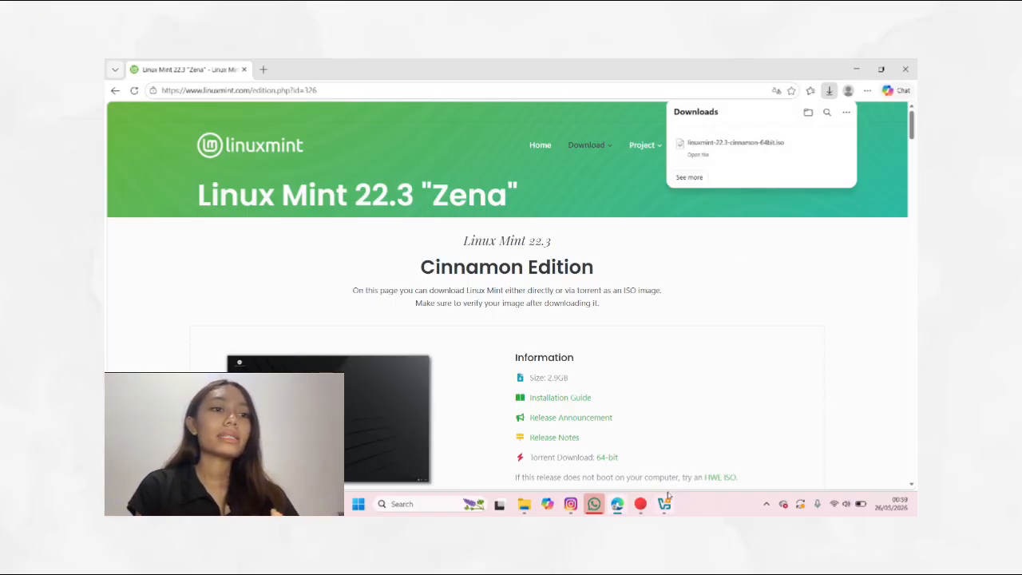
{"action": "mouse_move", "coordinate": [666, 507]}
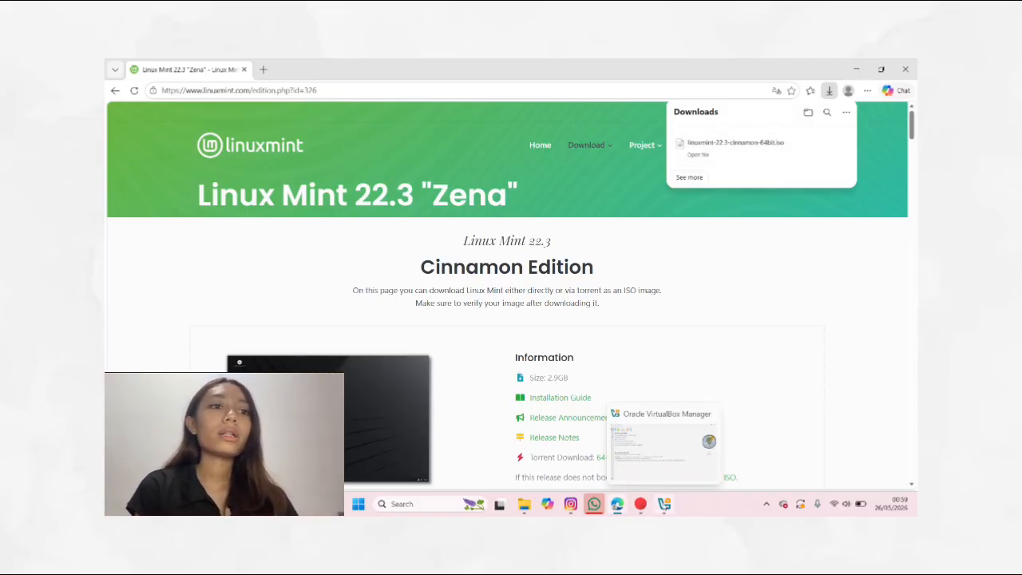
{"action": "left_click", "coordinate": [666, 507]}
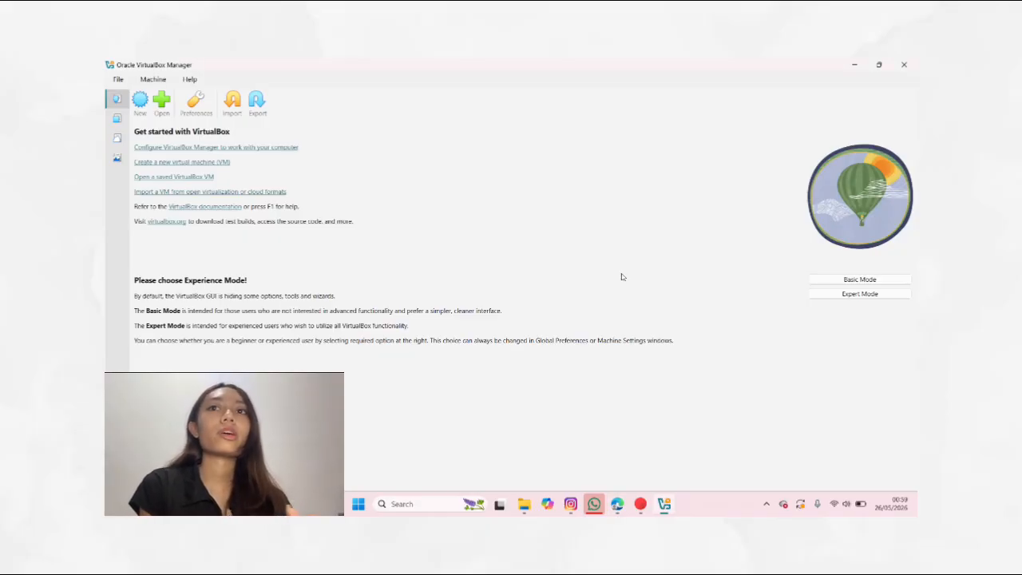
{"action": "left_click", "coordinate": [141, 99]}
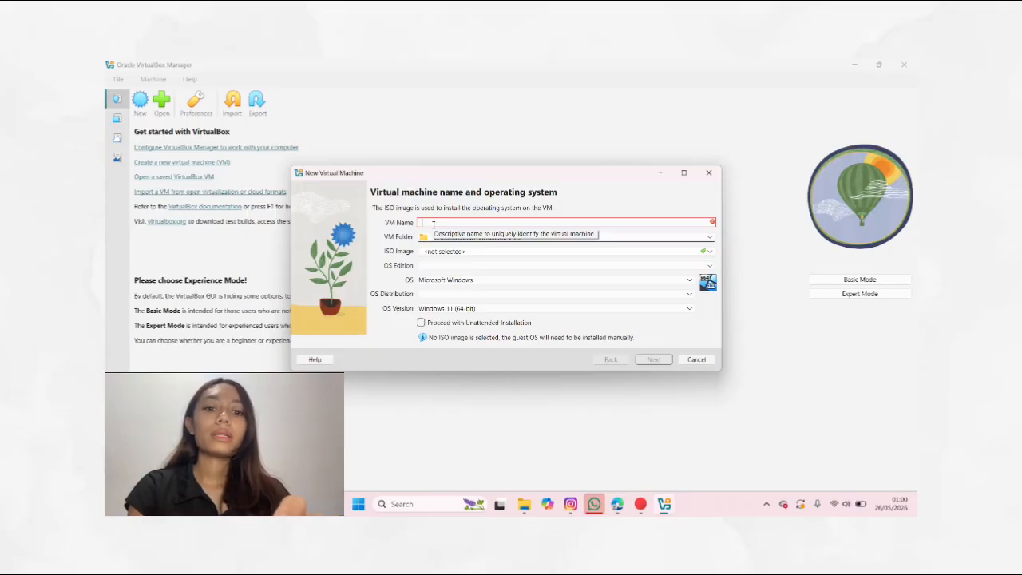
{"action": "type", "text": "VMT"}
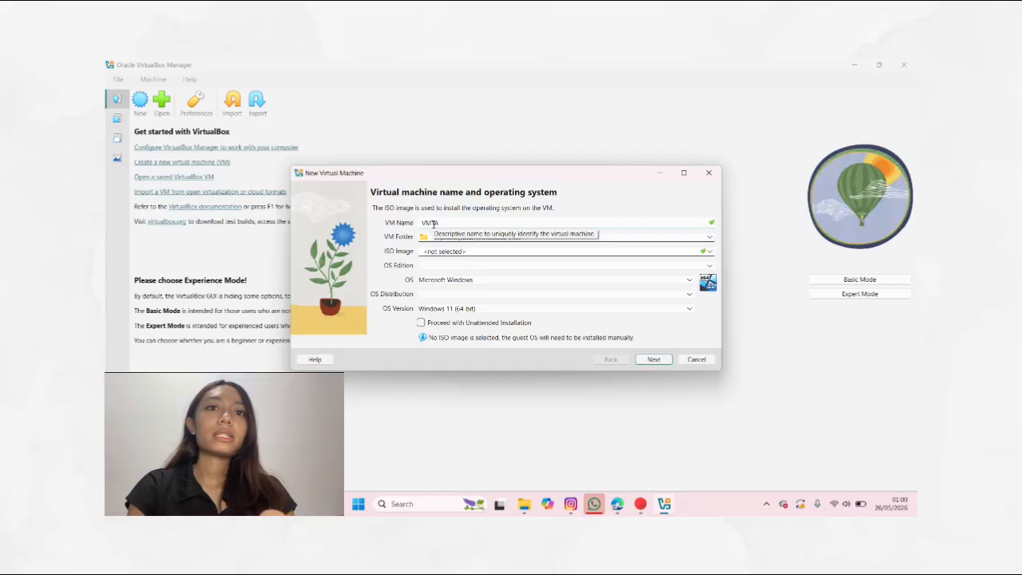
{"action": "type", "text": " AR"}
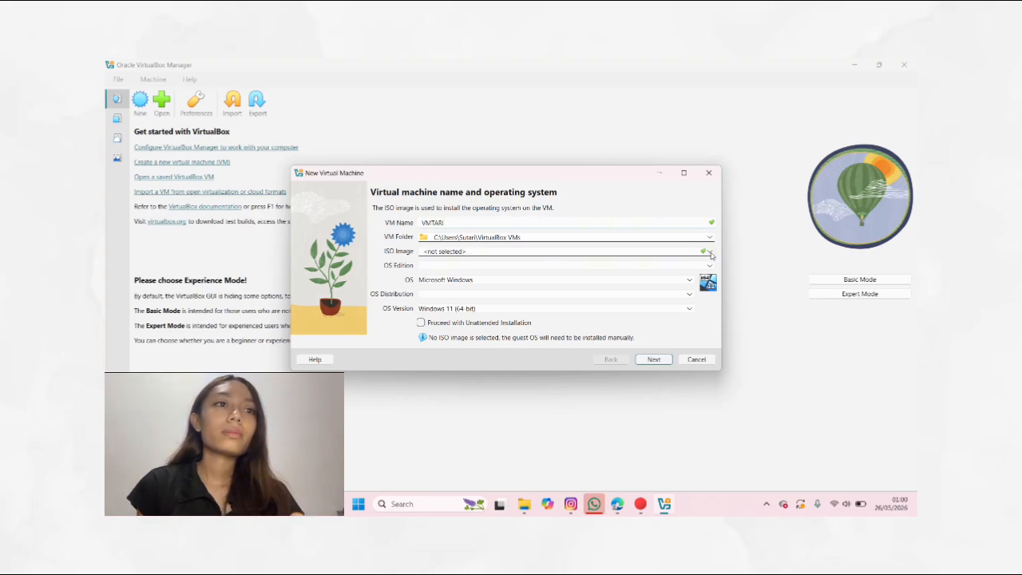
Step: Attach the linuxmint-22.3-cinnamon-64bit.iso image, turn off unattended installation, and continue
{"action": "left_click", "coordinate": [711, 254]}
{"action": "left_click", "coordinate": [560, 272]}
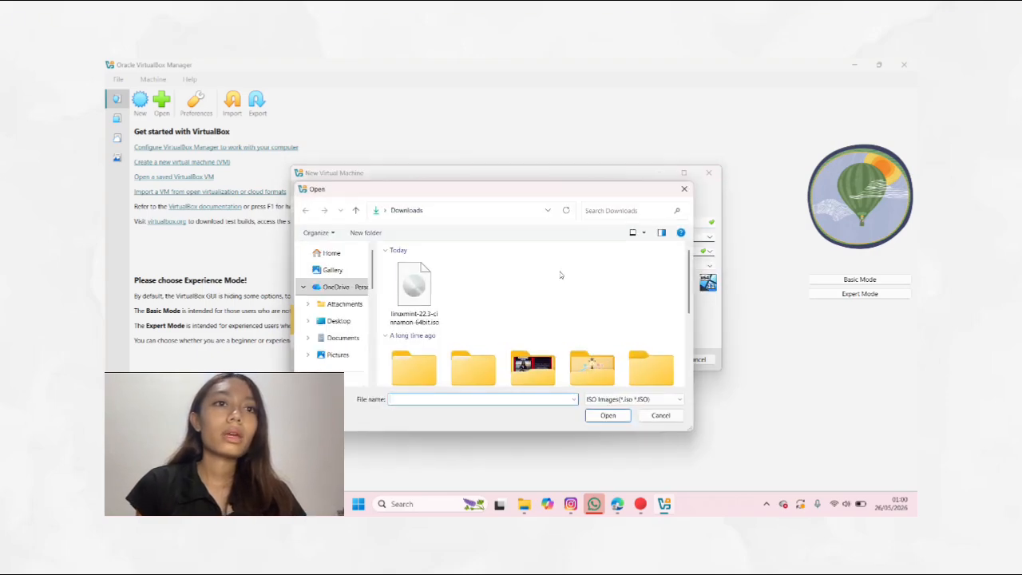
{"action": "double_click", "coordinate": [415, 290]}
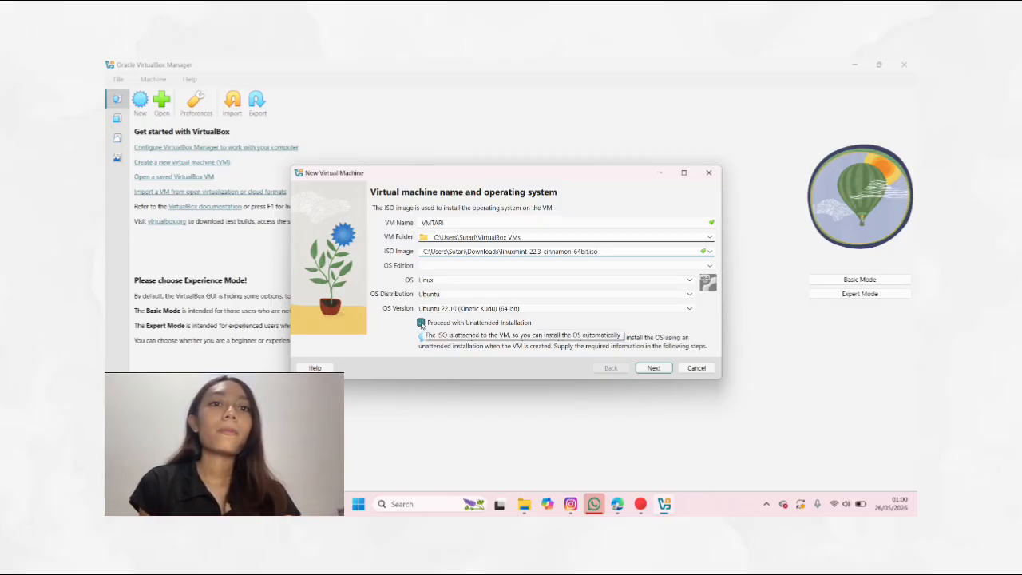
{"action": "left_click", "coordinate": [421, 323]}
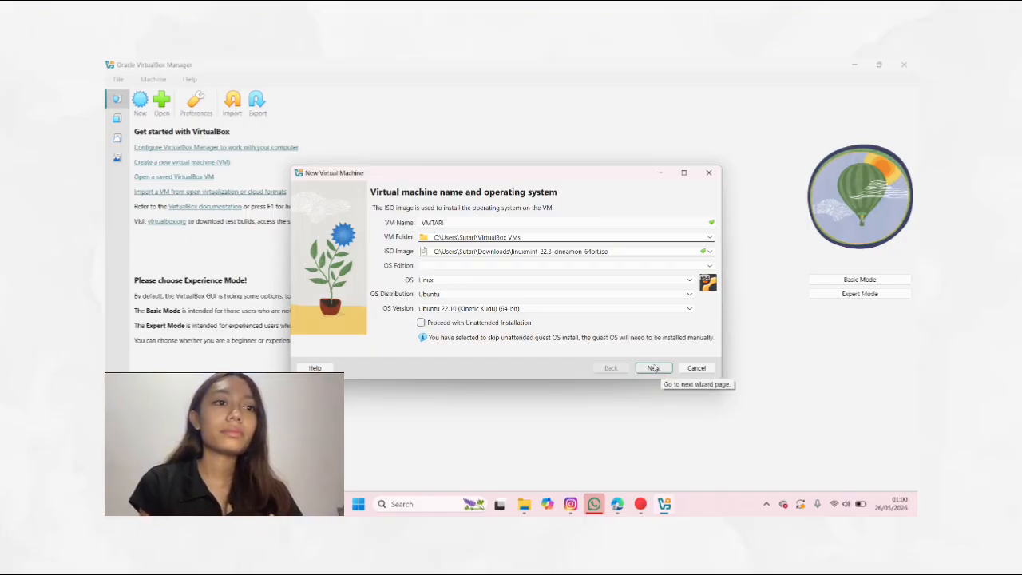
{"action": "left_click", "coordinate": [654, 369]}
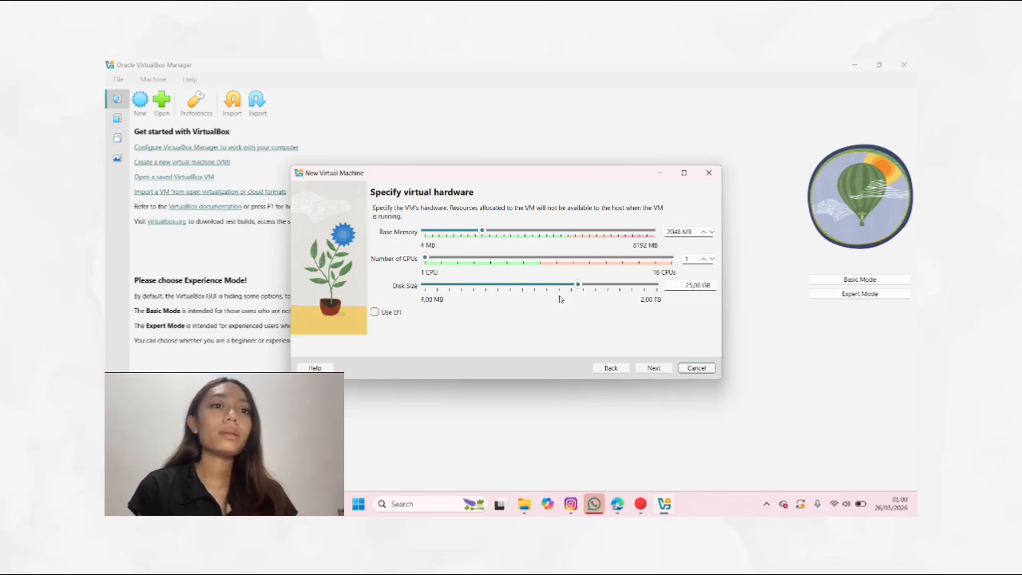
Step: Set disk size to about 50.48 GB, base memory to 5103 MB and 8 CPUs, then finish creating the VM
{"action": "mouse_move", "coordinate": [579, 285]}
{"action": "left_mouse_down"}
{"action": "mouse_move", "coordinate": [558, 287]}
{"action": "mouse_move", "coordinate": [633, 288]}
{"action": "mouse_move", "coordinate": [591, 287]}
{"action": "left_mouse_up"}
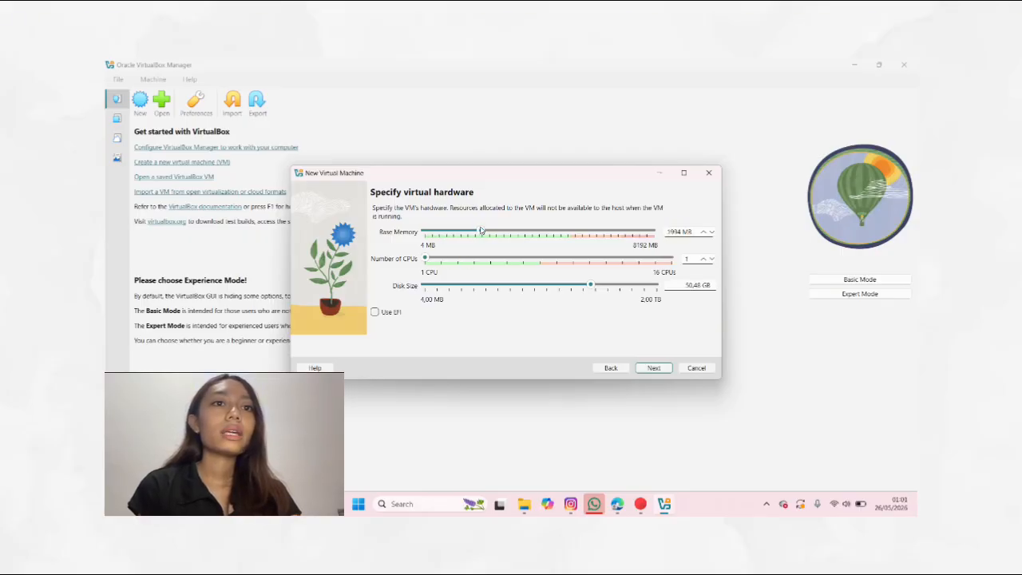
{"action": "left_click_drag", "start_coordinate": [481, 231], "coordinate": [569, 233]}
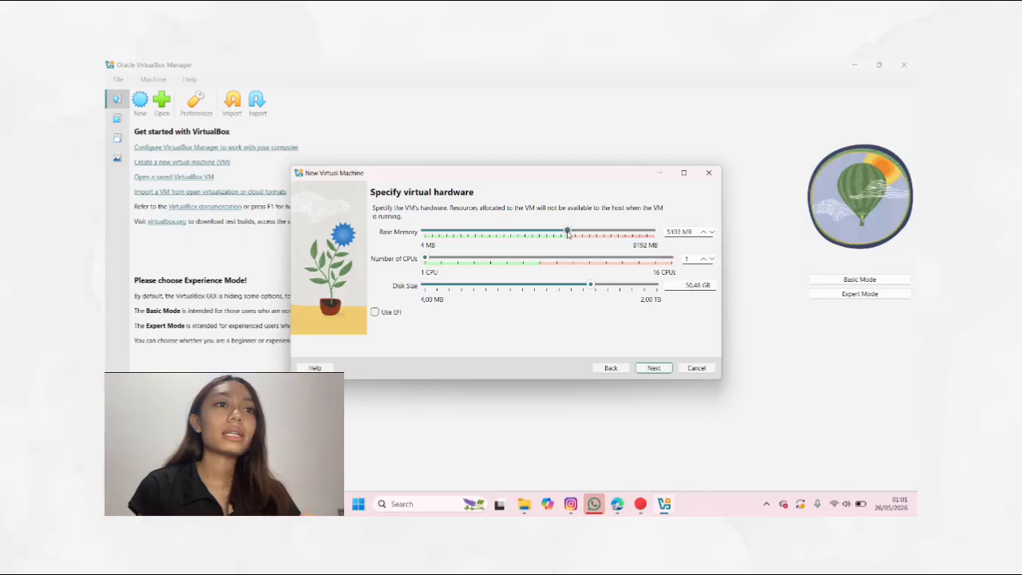
{"action": "left_click_drag", "start_coordinate": [426, 259], "coordinate": [543, 261]}
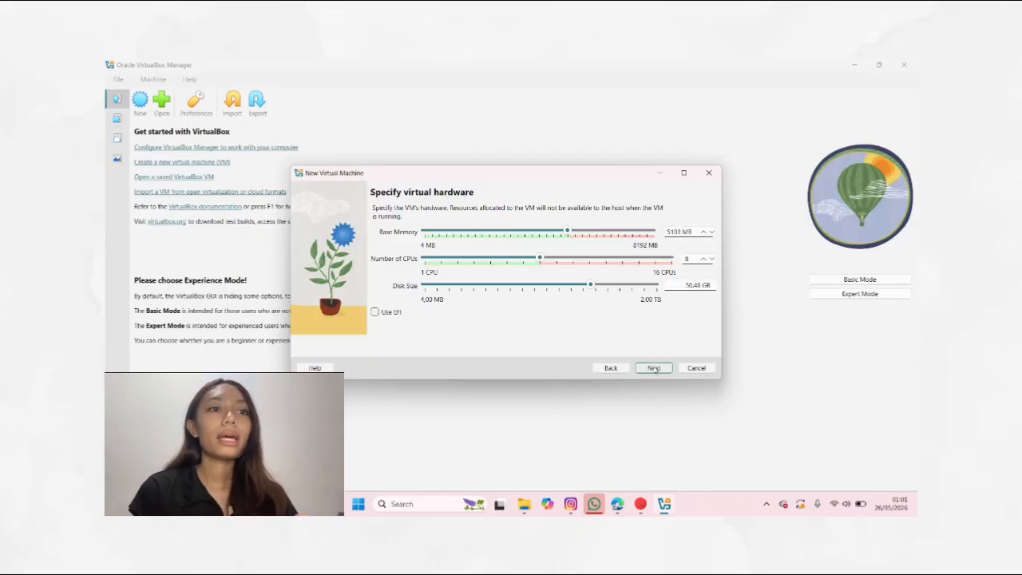
{"action": "left_click", "coordinate": [654, 368]}
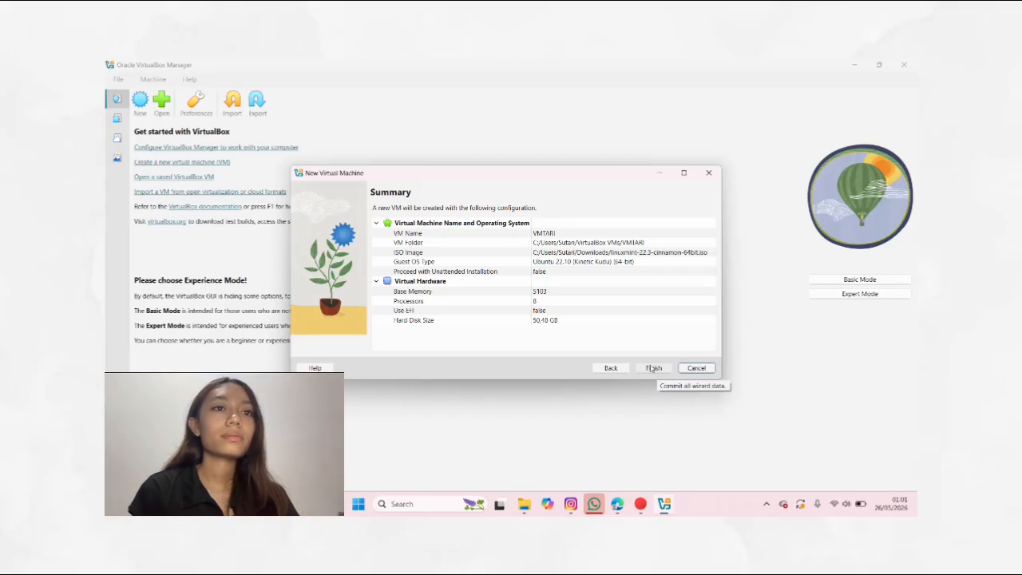
{"action": "left_click", "coordinate": [653, 369]}
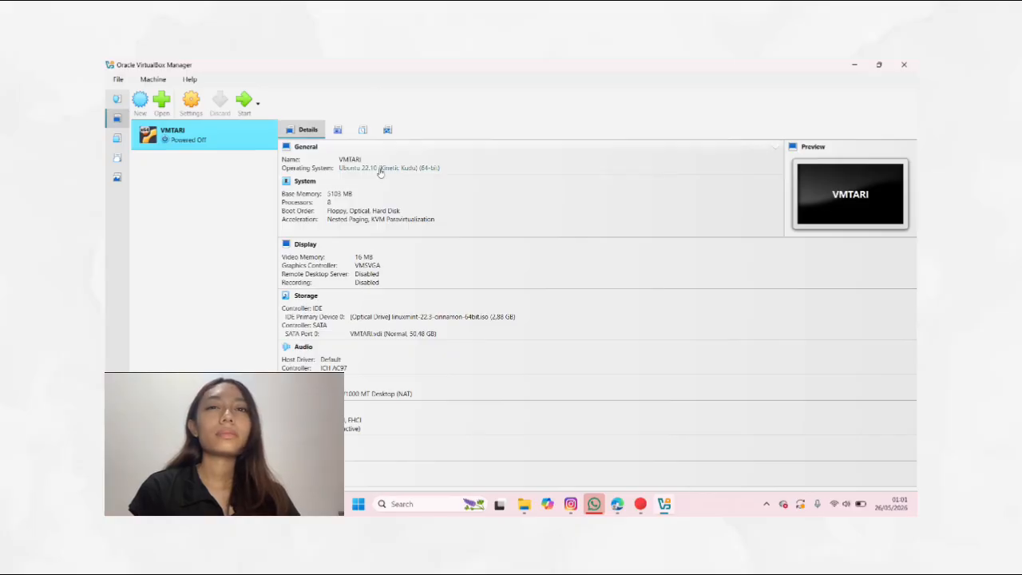
Step: Start the VMTARI machine and boot Start Linux Mint from the boot menu
{"action": "double_click", "coordinate": [194, 133]}
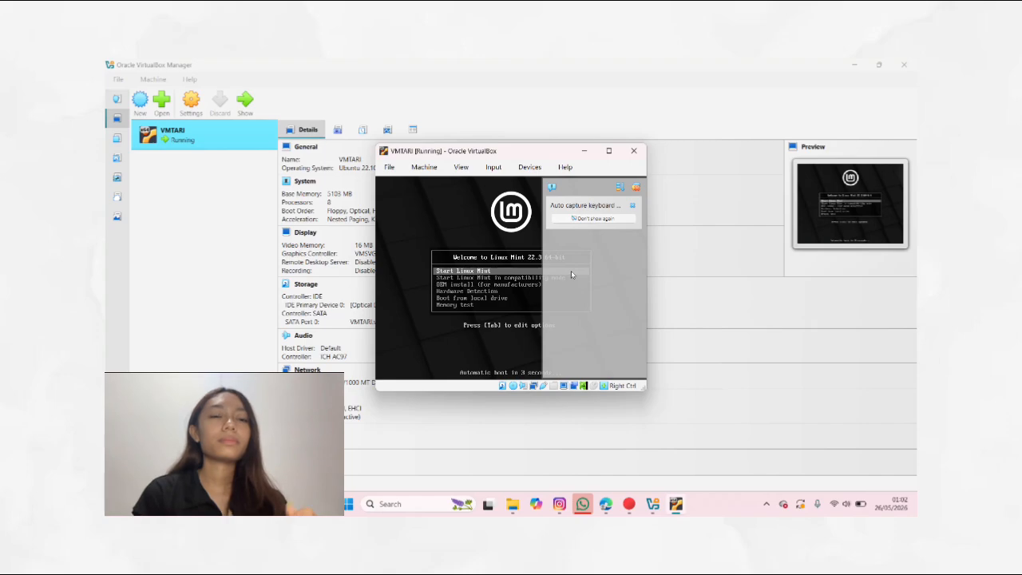
{"action": "key", "text": "Return"}
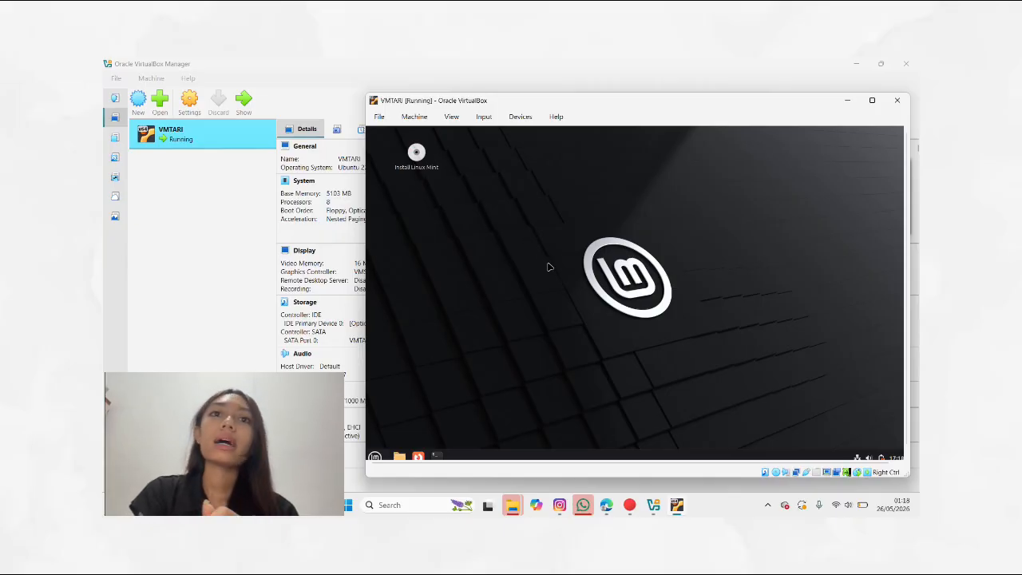
Step: Launch the Install Linux Mint installer and keep English language and English (US) keyboard layout
{"action": "double_click", "coordinate": [417, 153]}
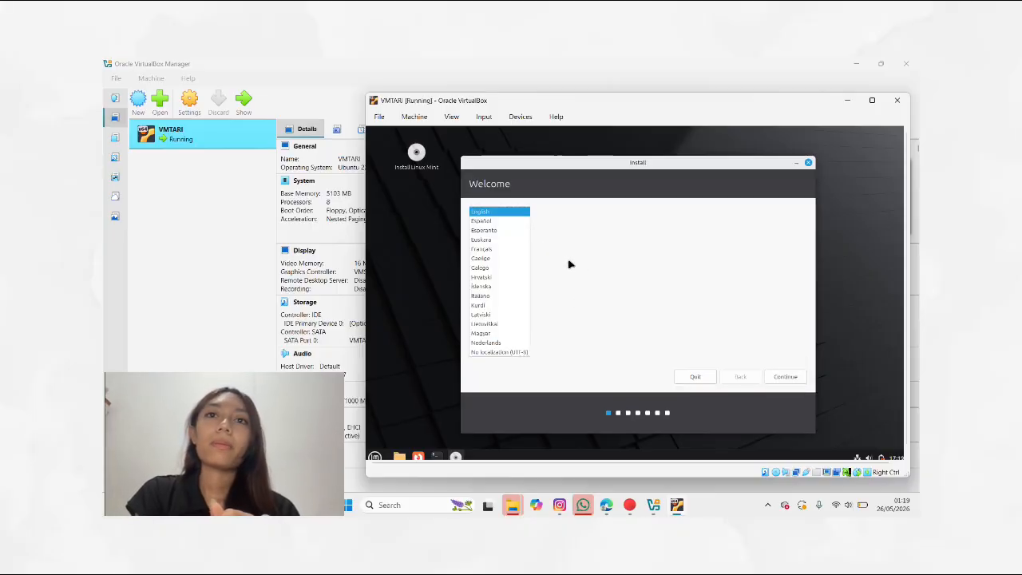
{"action": "left_click", "coordinate": [787, 377]}
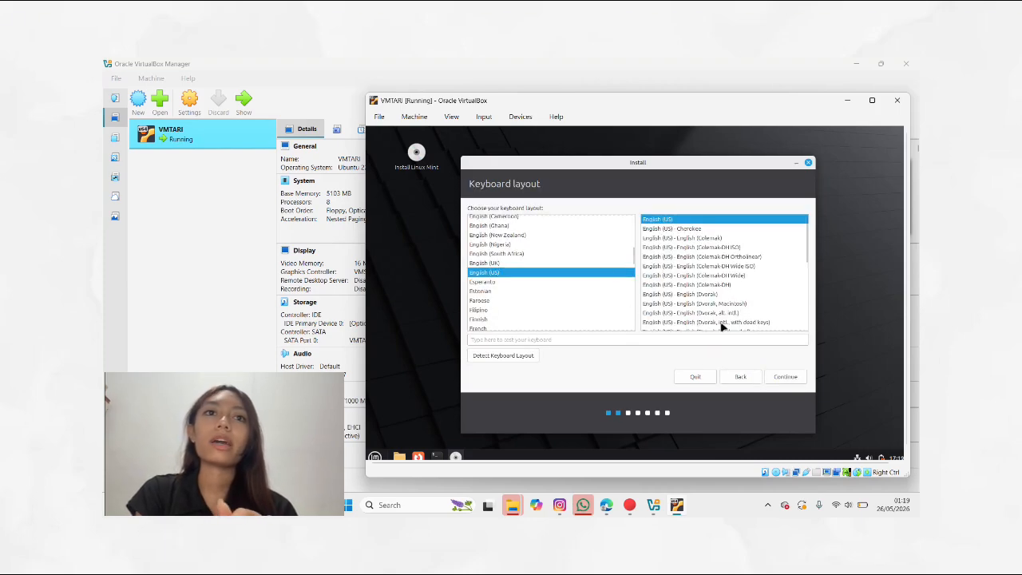
{"action": "left_click", "coordinate": [786, 377]}
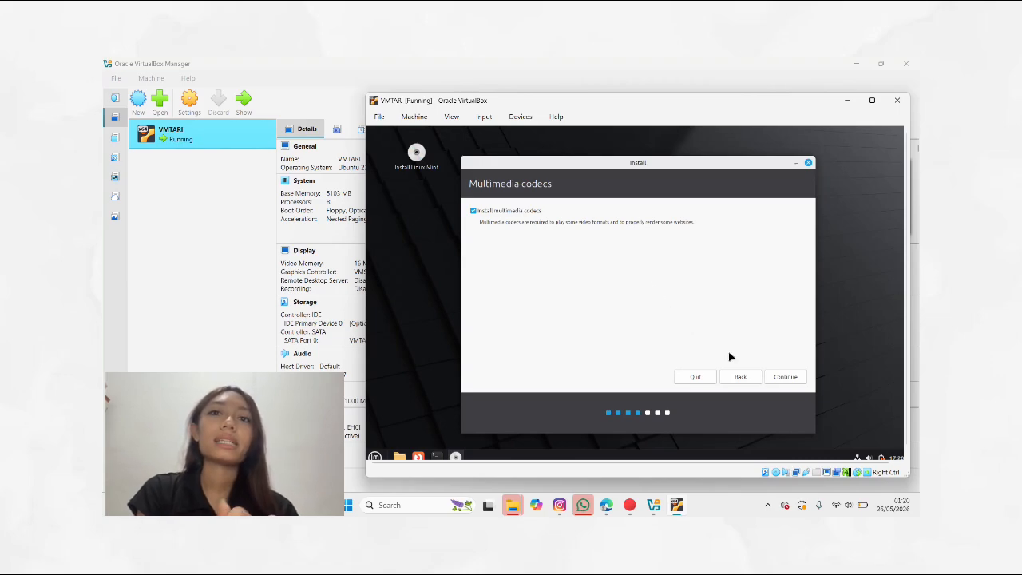
Step: Keep multimedia codecs, choose Erase disk and install Linux Mint, and confirm the disk changes
{"action": "left_click", "coordinate": [783, 377]}
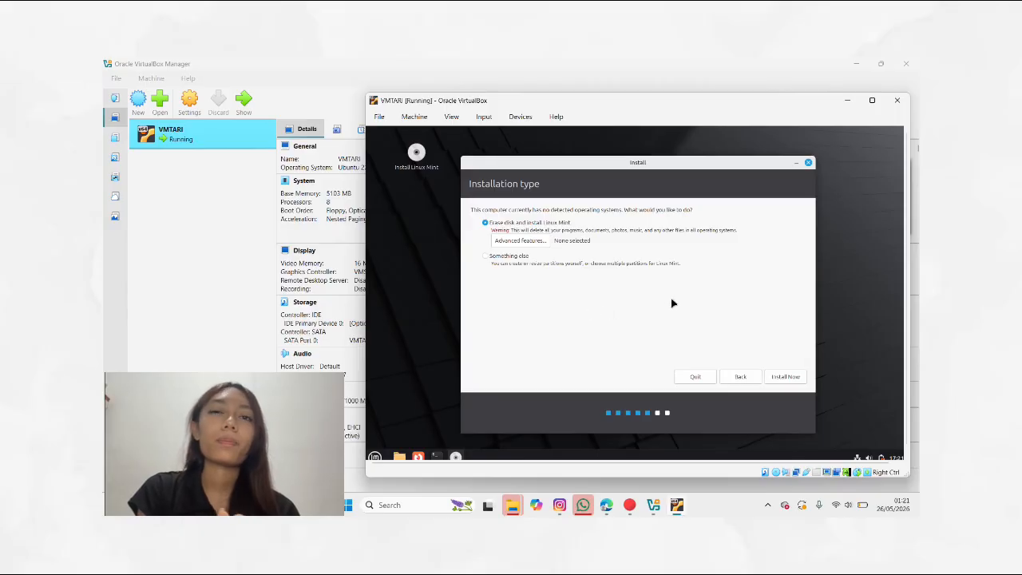
{"action": "left_click", "coordinate": [785, 377]}
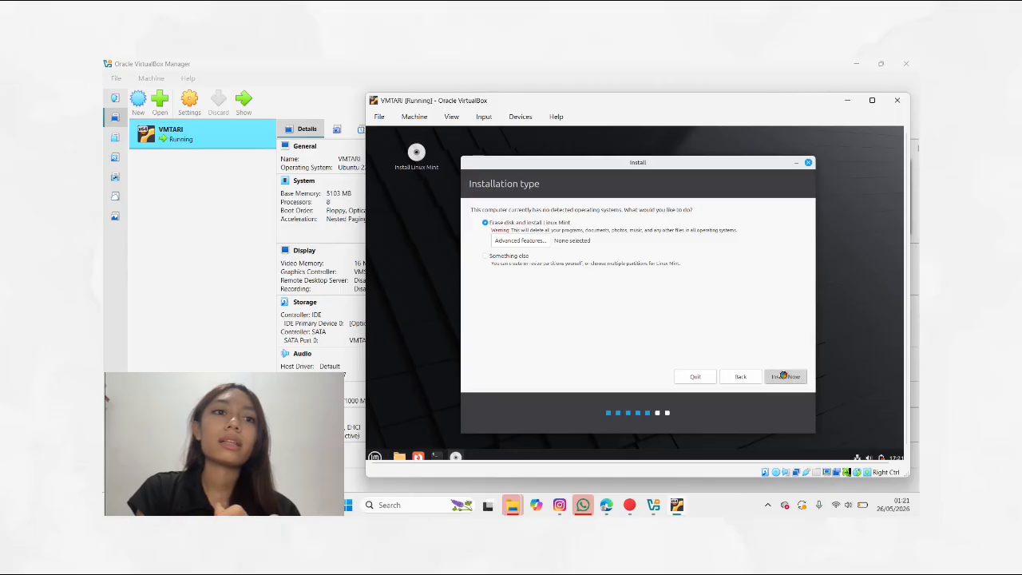
{"action": "left_click", "coordinate": [771, 352]}
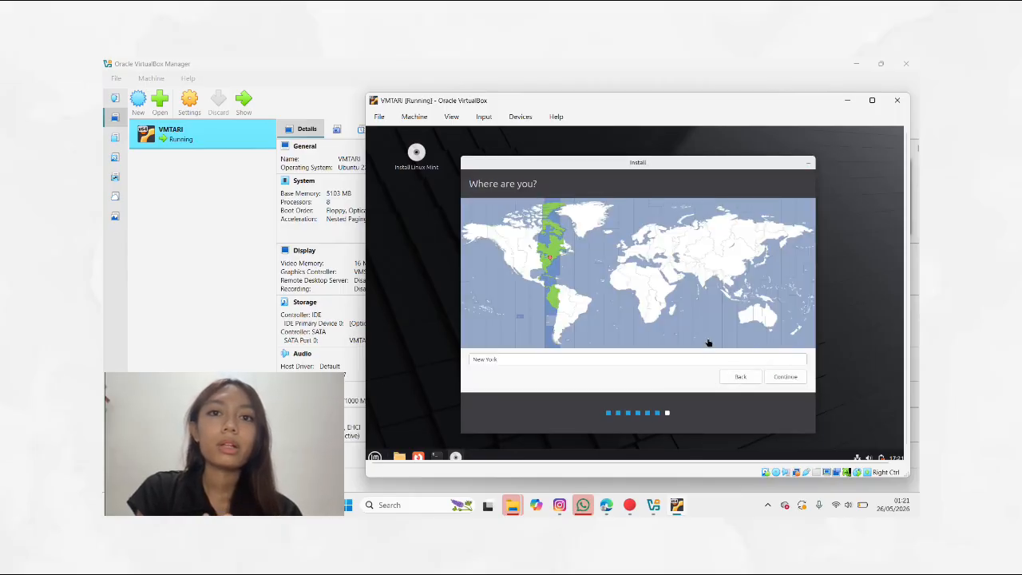
Step: Set the installer location to Denpasar - Bali and continue
{"action": "left_click", "coordinate": [753, 358]}
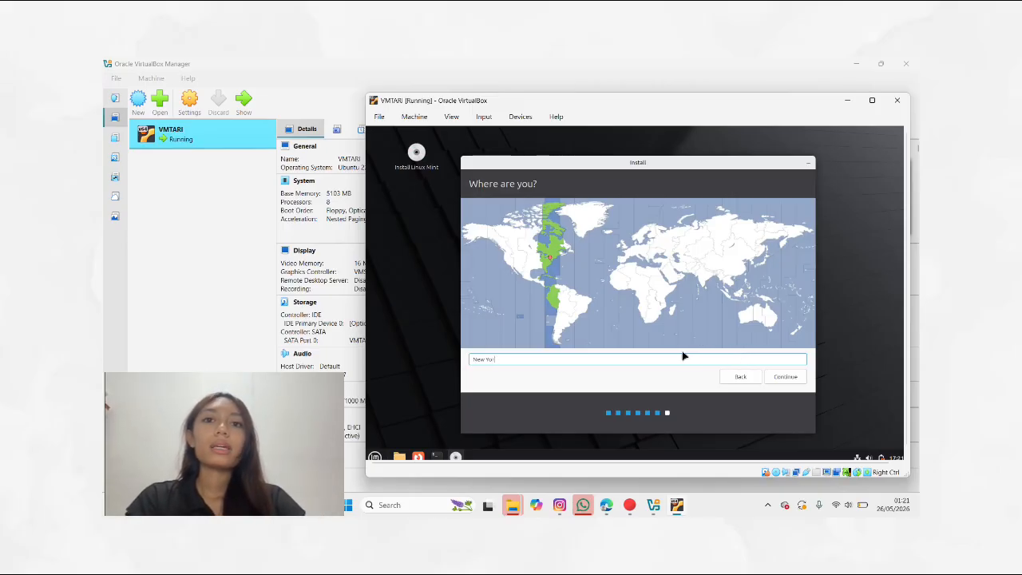
{"action": "key", "text": "BackSpace"}
{"action": "key", "text": "BackSpace"}
{"action": "key", "text": "BackSpace"}
{"action": "key", "text": "BackSpace"}
{"action": "key", "text": "BackSpace"}
{"action": "key", "text": "BackSpace"}
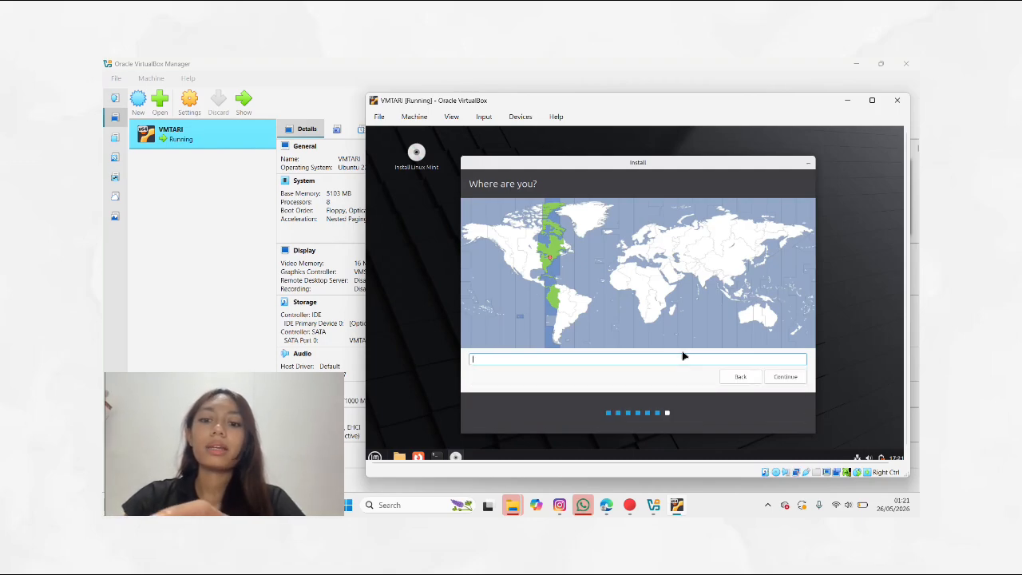
{"action": "type", "text": "Ne"}
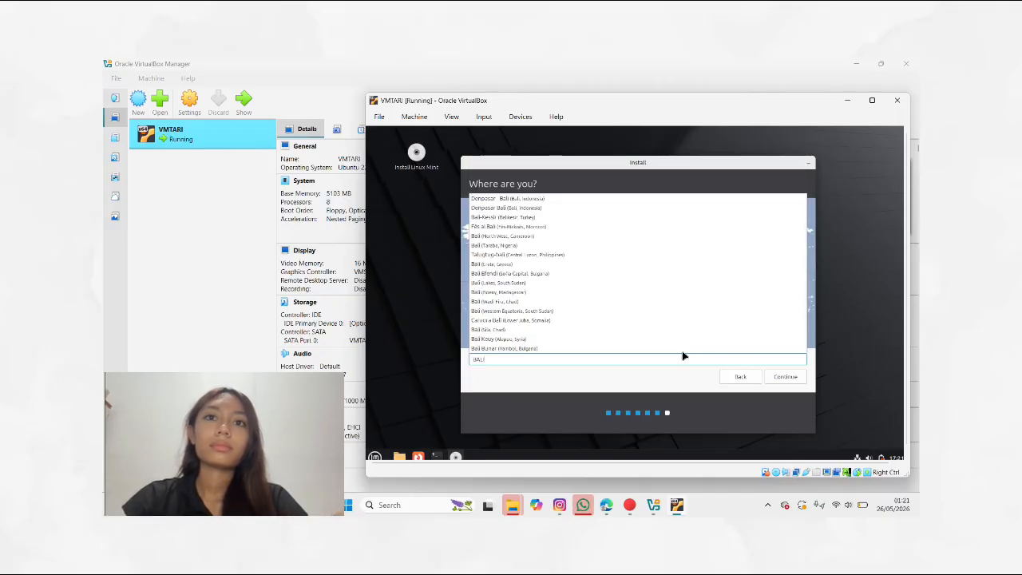
{"action": "left_click", "coordinate": [587, 201]}
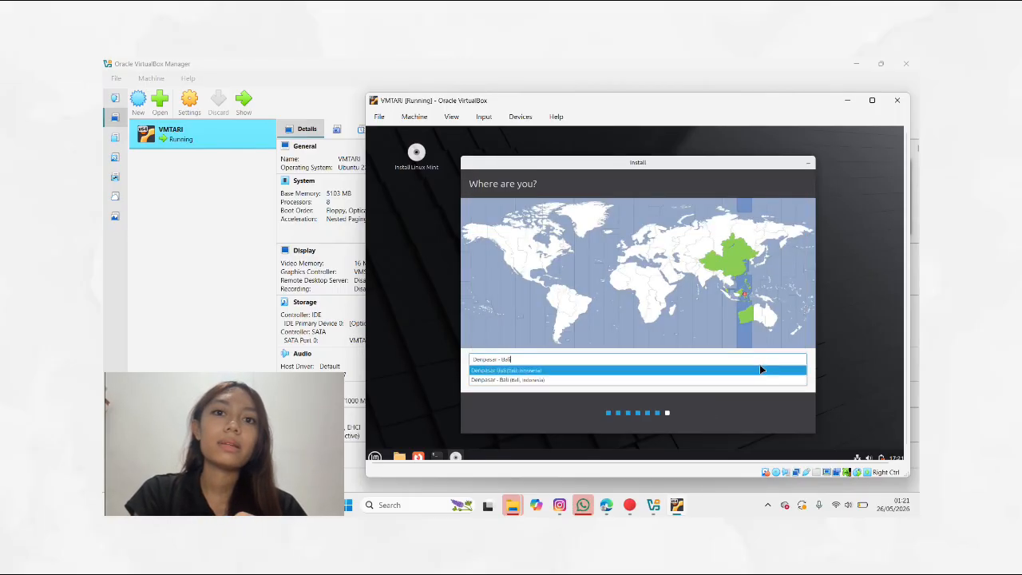
{"action": "left_click", "coordinate": [745, 361]}
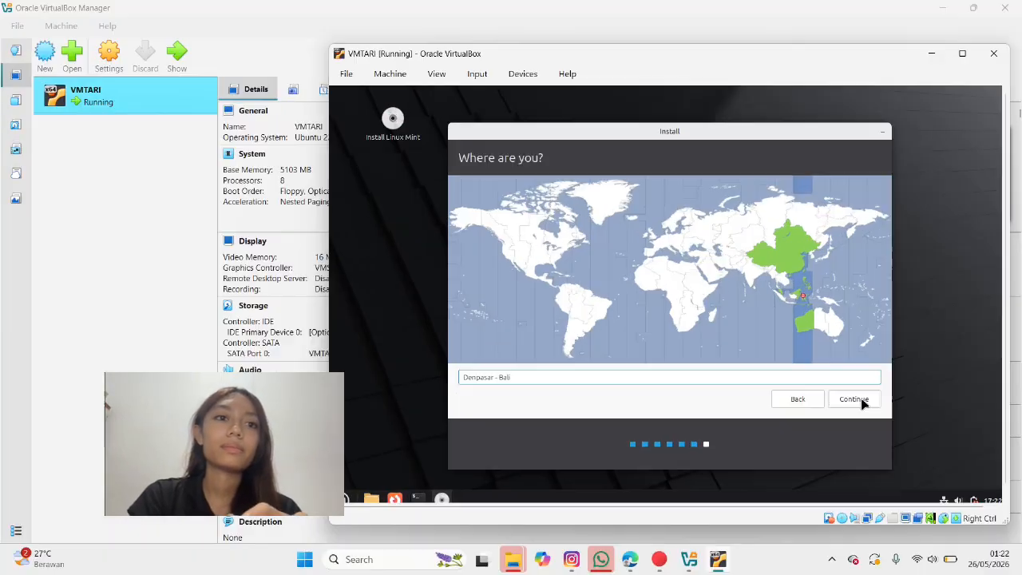
{"action": "left_click", "coordinate": [859, 401]}
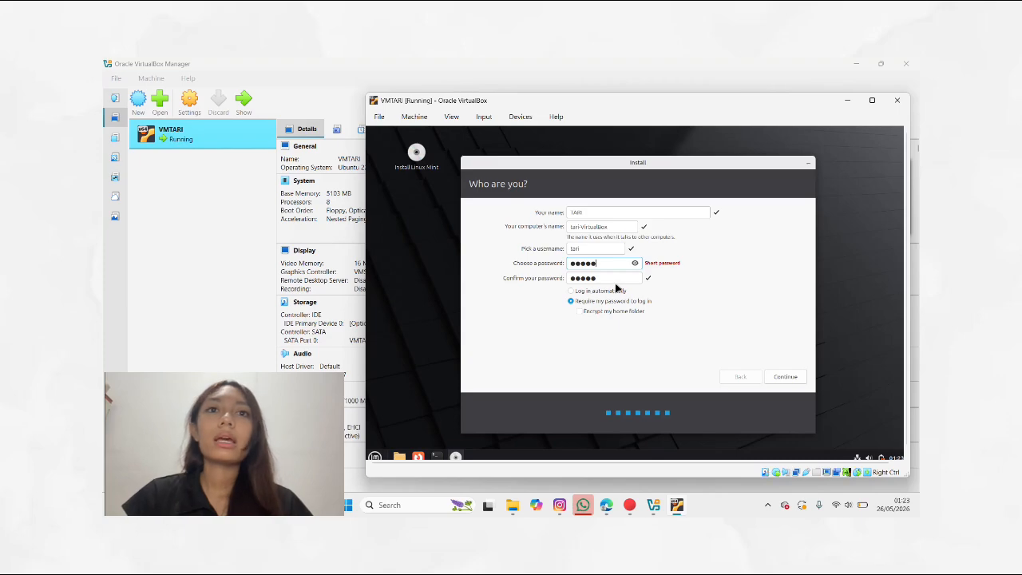
Step: Proceed with the entered user account details to begin installing Linux Mint
{"action": "left_click", "coordinate": [797, 377]}
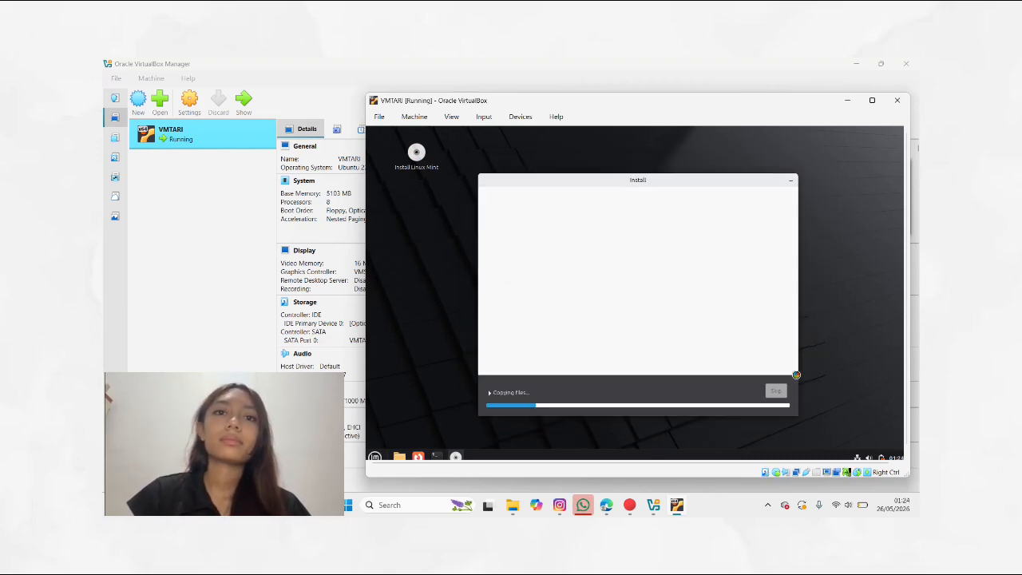
{"action": "left_click_drag", "start_coordinate": [786, 110], "coordinate": [791, 123]}
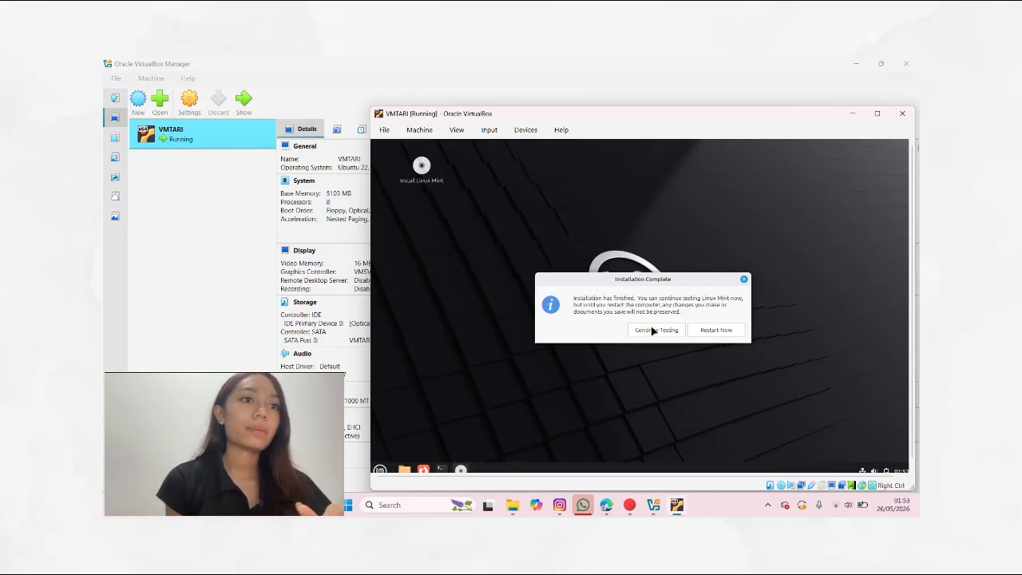
Step: Restart the machine after installation and confirm removal of the installation medium
{"action": "left_click", "coordinate": [715, 331]}
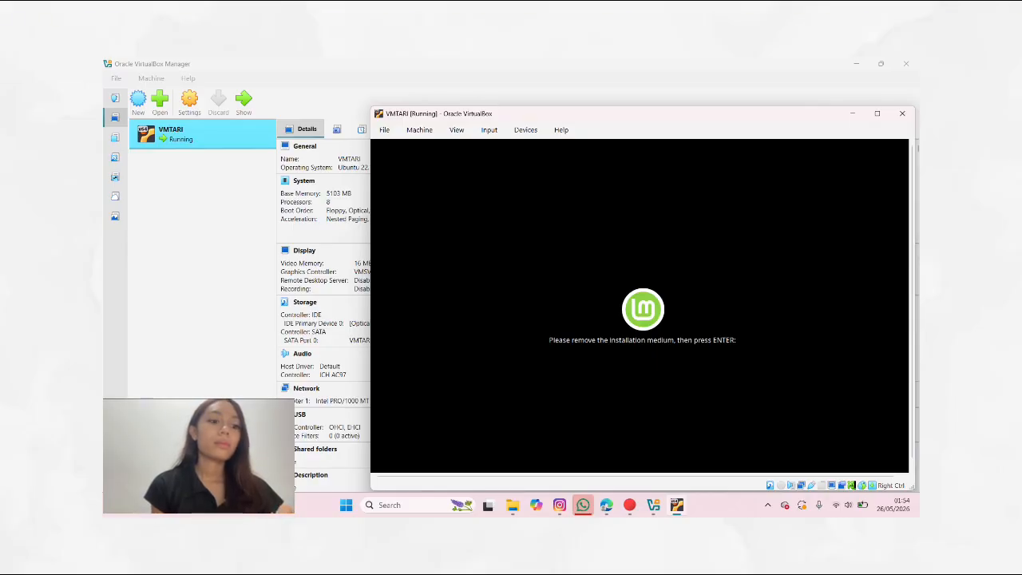
{"action": "key", "text": "Return"}
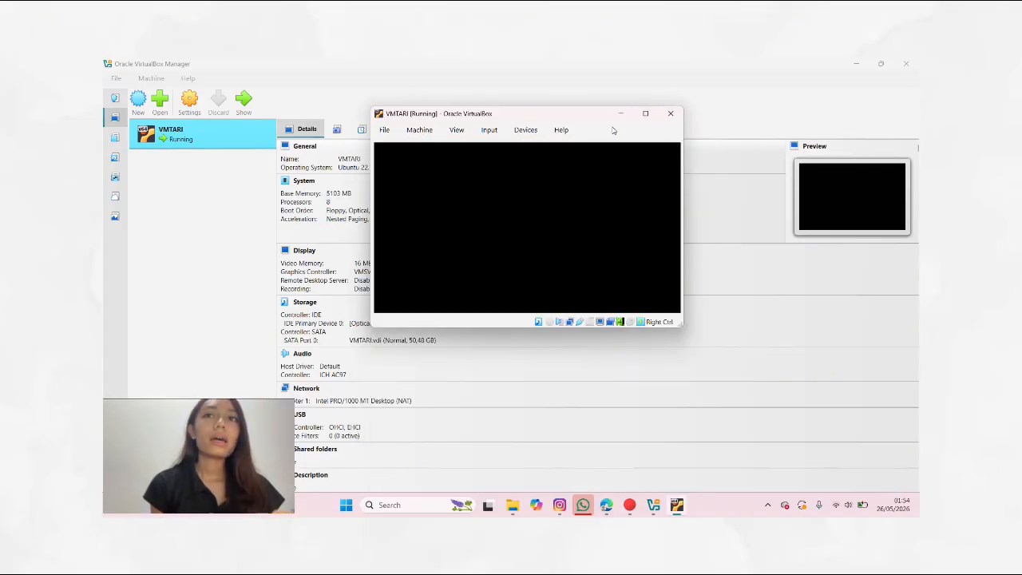
Step: Close the VMTARI window and power off the virtual machine
{"action": "left_click", "coordinate": [672, 114]}
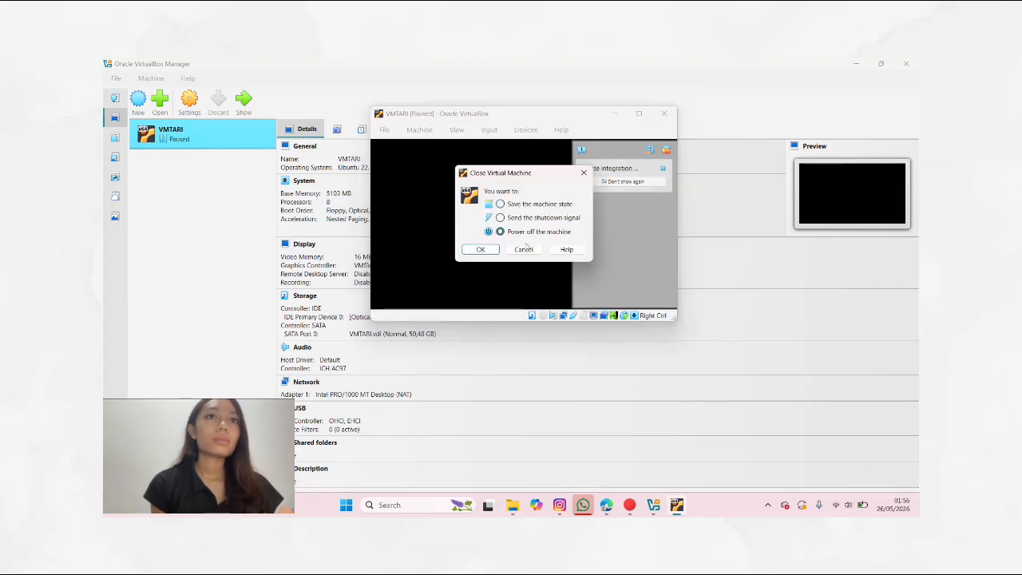
{"action": "left_click", "coordinate": [482, 250]}
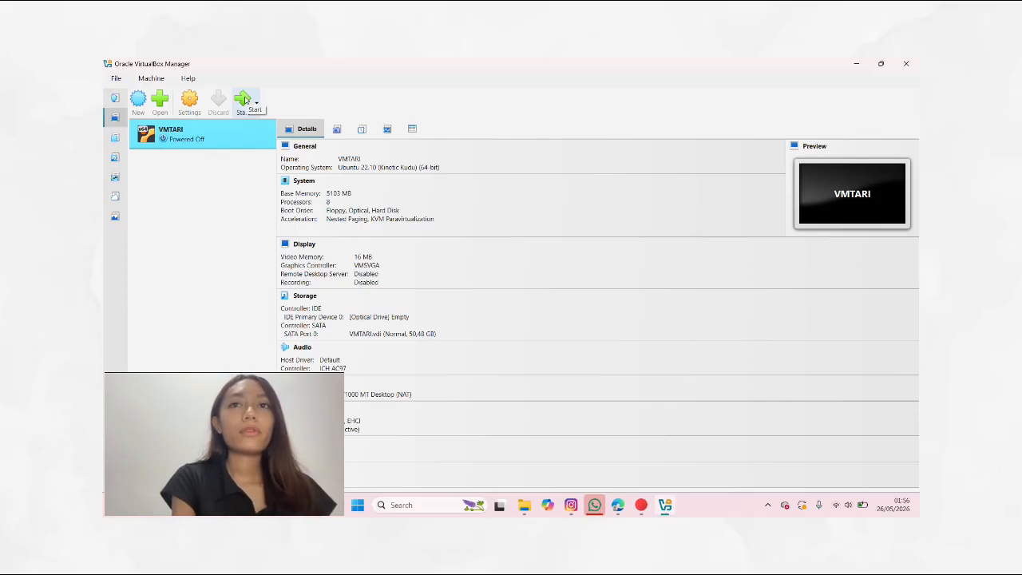
Step: Start VMTARI again and log in to the TARI account with its password
{"action": "left_click", "coordinate": [244, 99]}
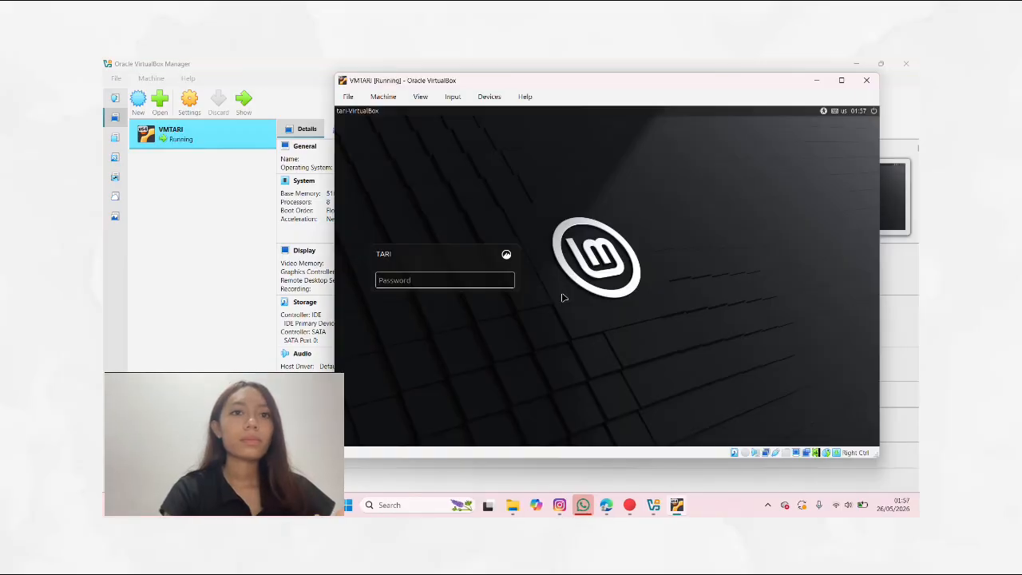
{"action": "left_click", "coordinate": [451, 281]}
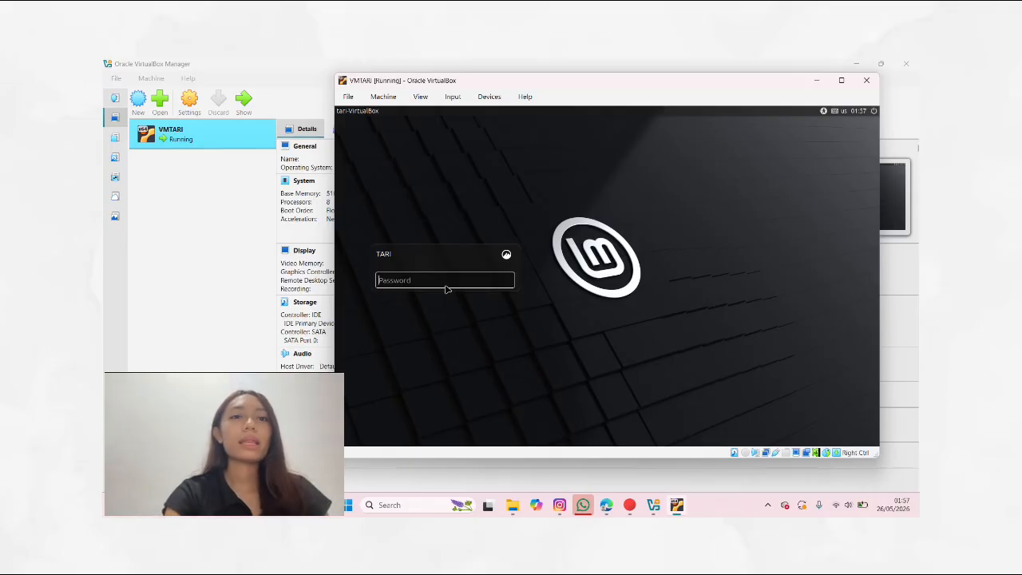
{"action": "type", "text": "••"}
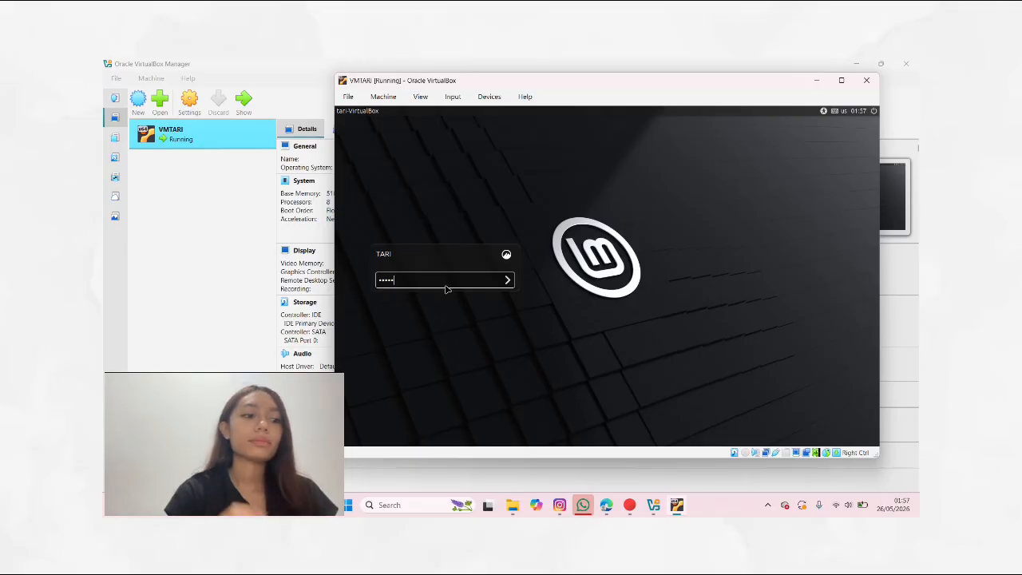
{"action": "key", "text": "Return"}
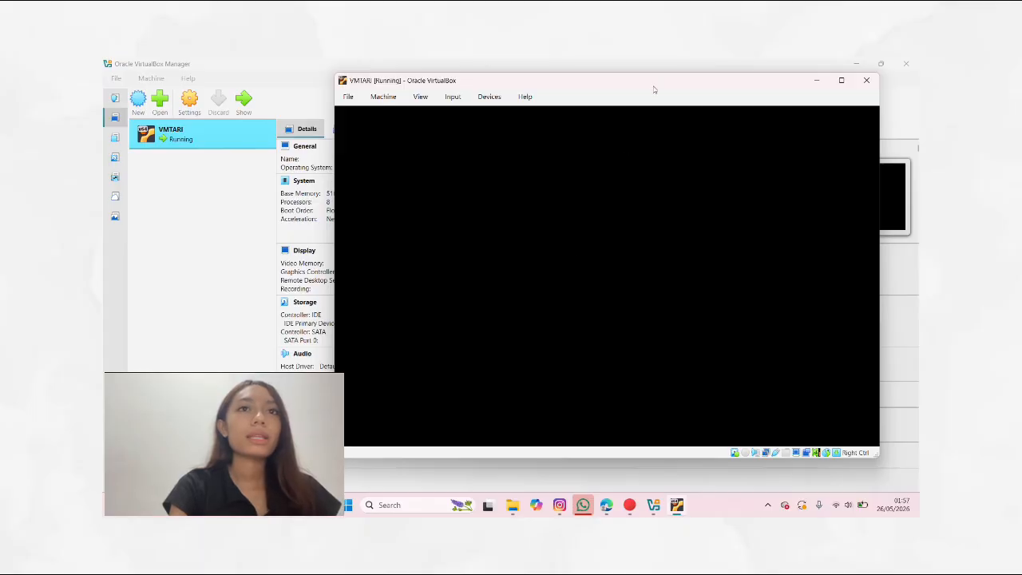
Step: Close the Welcome to Linux Mint dialog
{"action": "left_click_drag", "start_coordinate": [652, 90], "coordinate": [648, 98]}
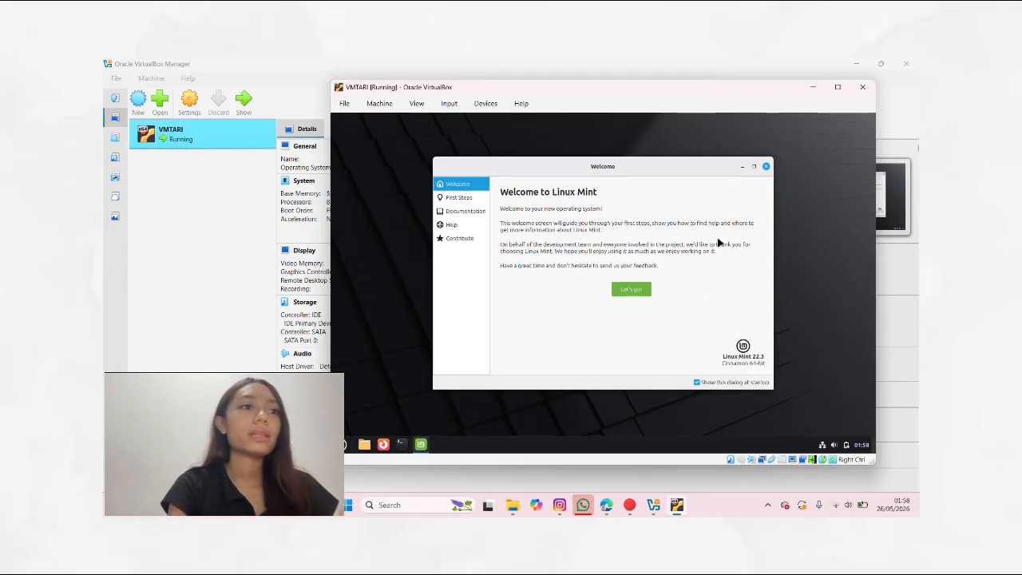
{"action": "left_click", "coordinate": [767, 166]}
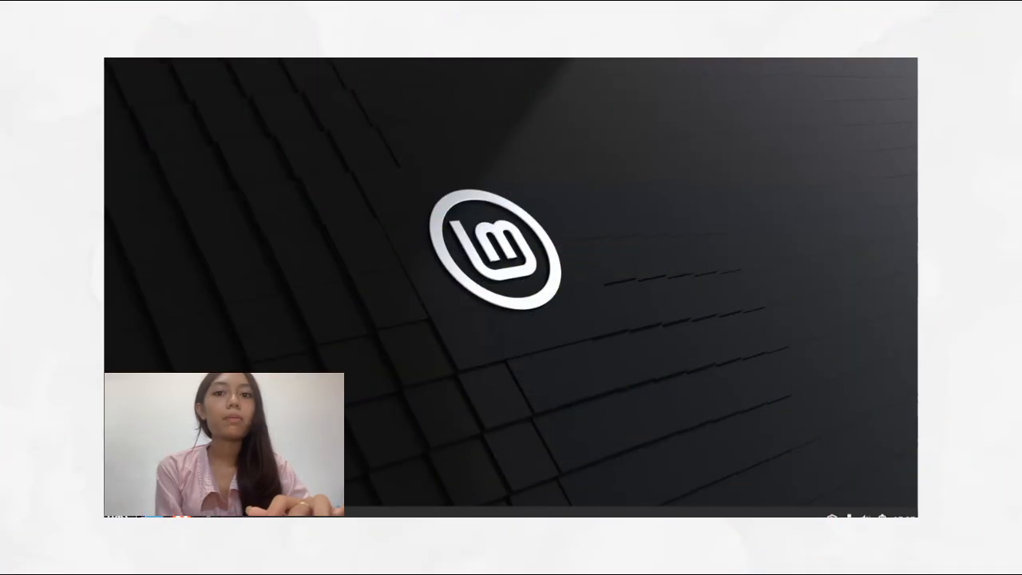
Step: Search the menu for System Settings, open it, and go to Gestures
{"action": "key", "text": "super"}
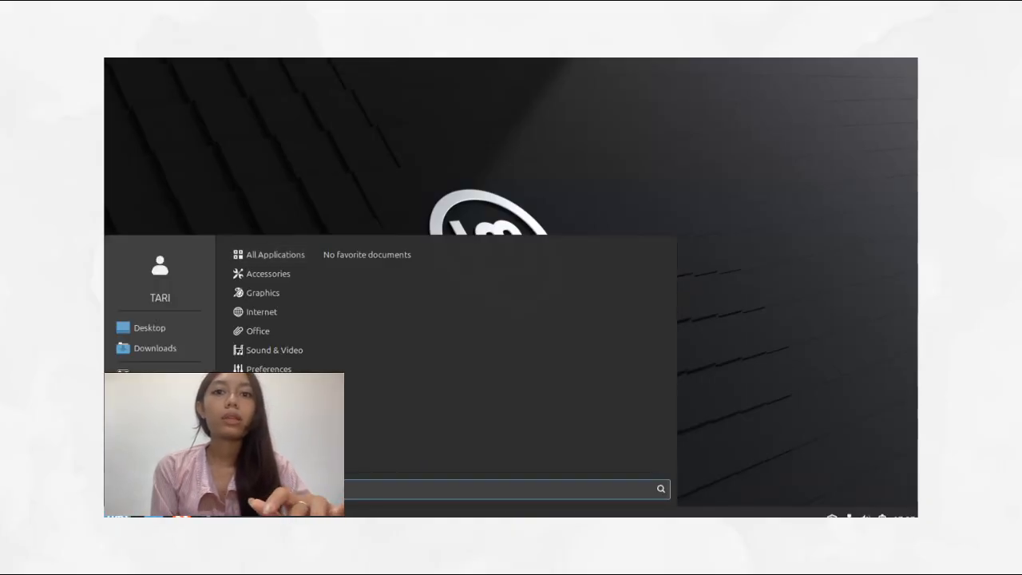
{"action": "type", "text": "sys"}
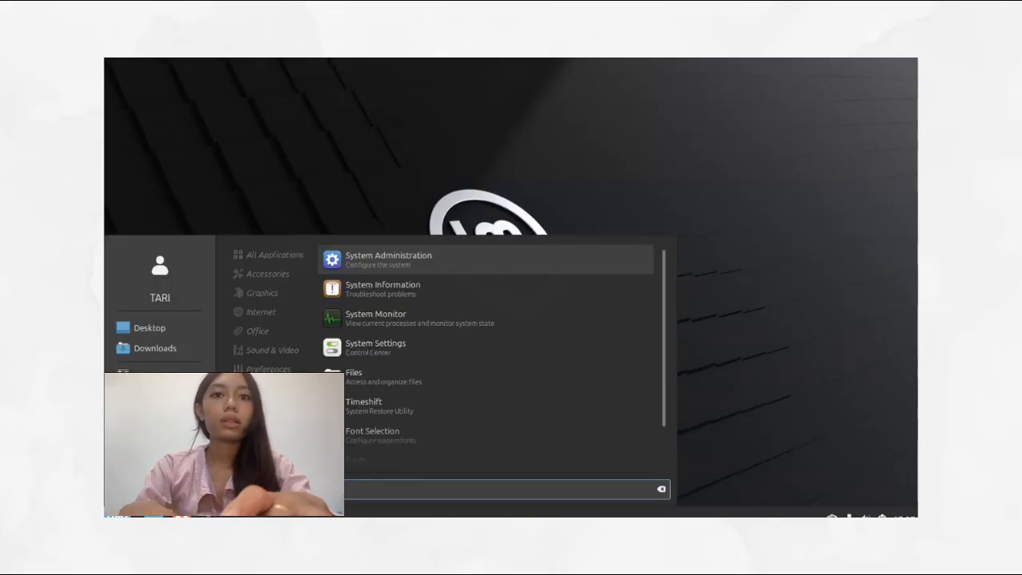
{"action": "type", "text": "tem se"}
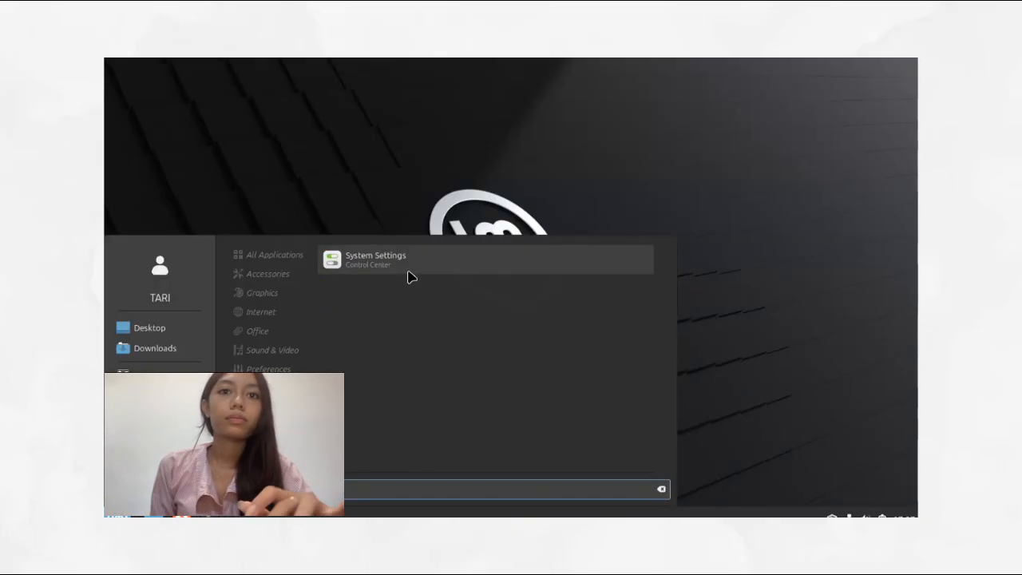
{"action": "left_click", "coordinate": [410, 272]}
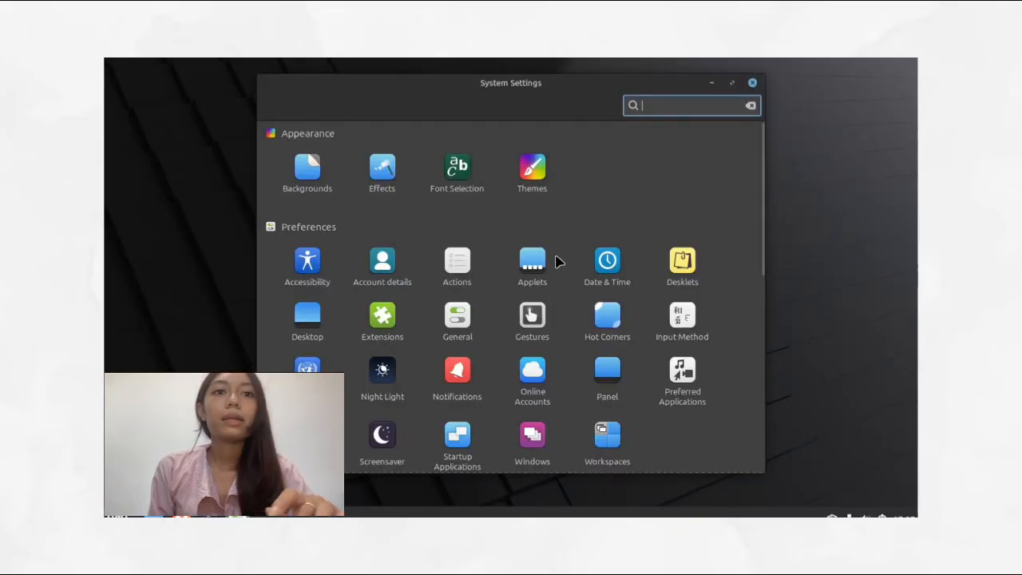
{"action": "left_click", "coordinate": [538, 329]}
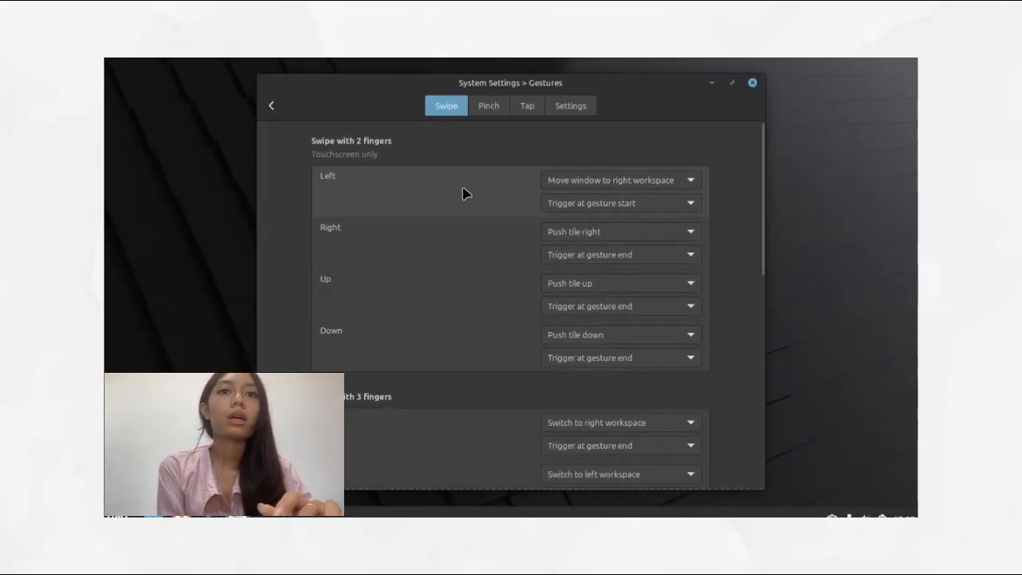
Step: Set the two-finger swipe Left action to Switch to right workspace
{"action": "scroll", "coordinate": [464, 192], "scroll_direction": "down", "scroll_amount": 1}
{"action": "scroll", "coordinate": [463, 192], "scroll_direction": "up", "scroll_amount": 1}
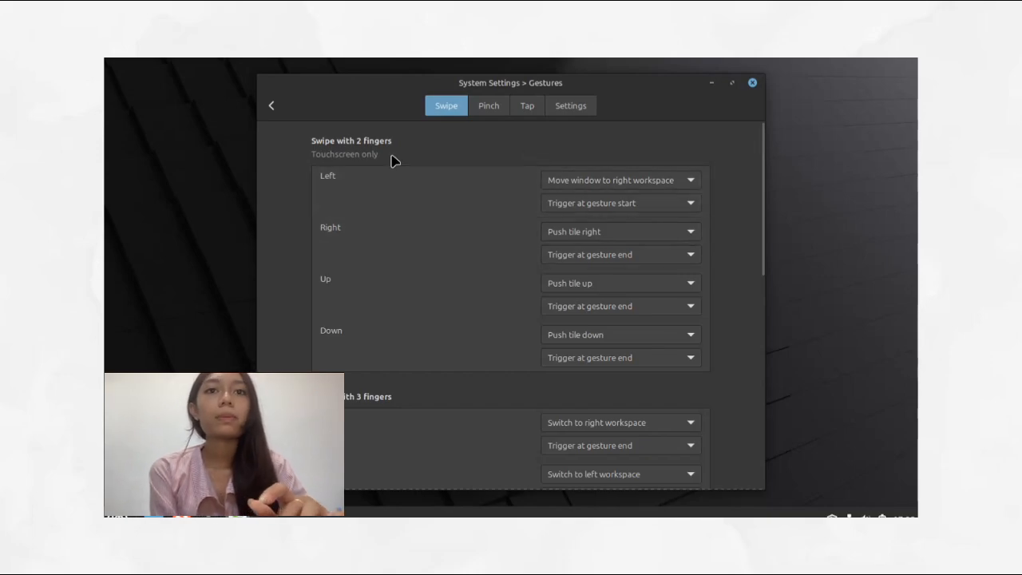
{"action": "scroll", "coordinate": [428, 161], "scroll_direction": "down", "scroll_amount": 1}
{"action": "scroll", "coordinate": [440, 269], "scroll_direction": "down", "scroll_amount": 7}
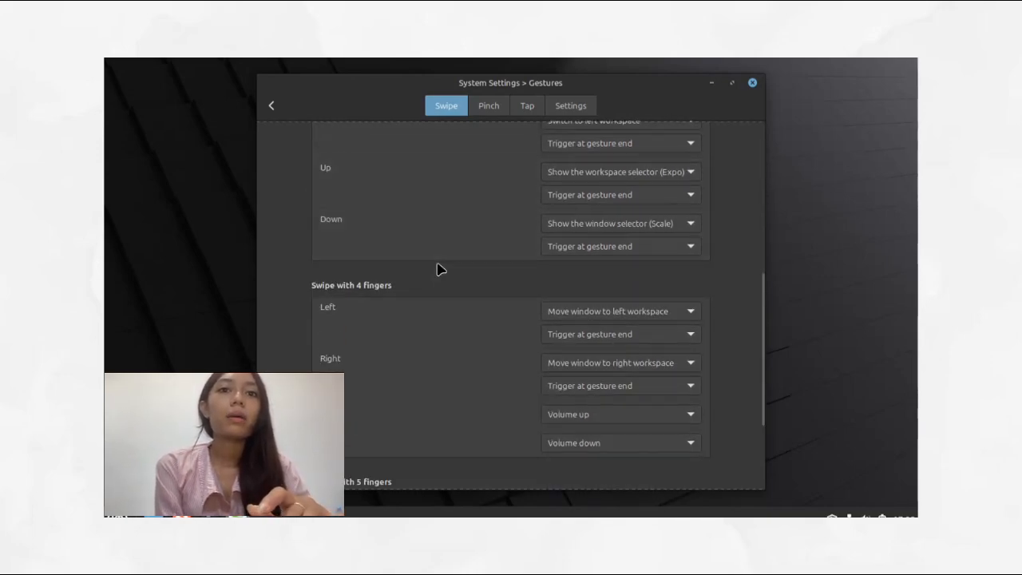
{"action": "scroll", "coordinate": [440, 269], "scroll_direction": "up", "scroll_amount": 8}
{"action": "scroll", "coordinate": [406, 280], "scroll_direction": "down", "scroll_amount": 7}
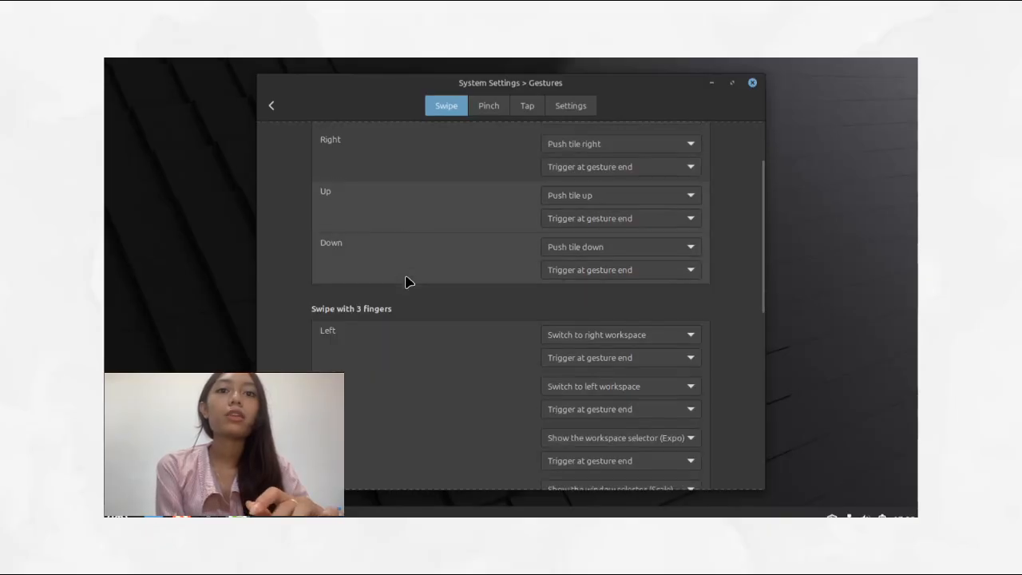
{"action": "scroll", "coordinate": [407, 320], "scroll_direction": "up", "scroll_amount": 8}
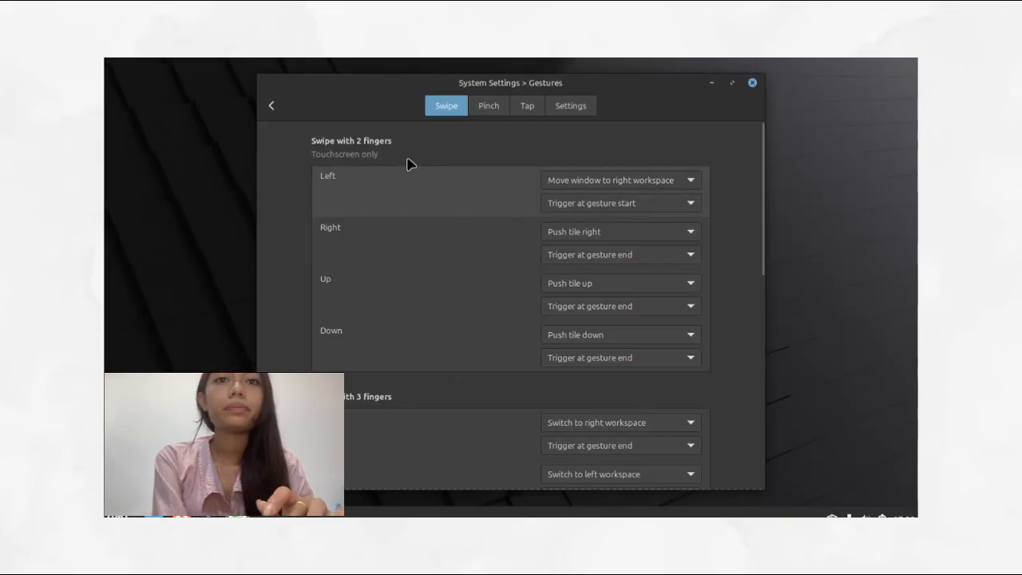
{"action": "left_click", "coordinate": [612, 180]}
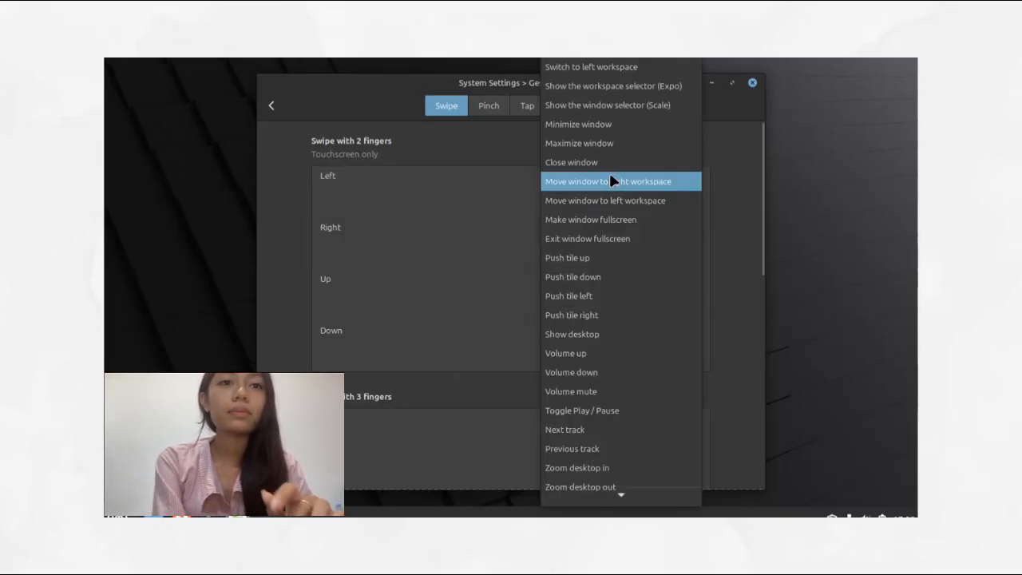
{"action": "left_click", "coordinate": [605, 64]}
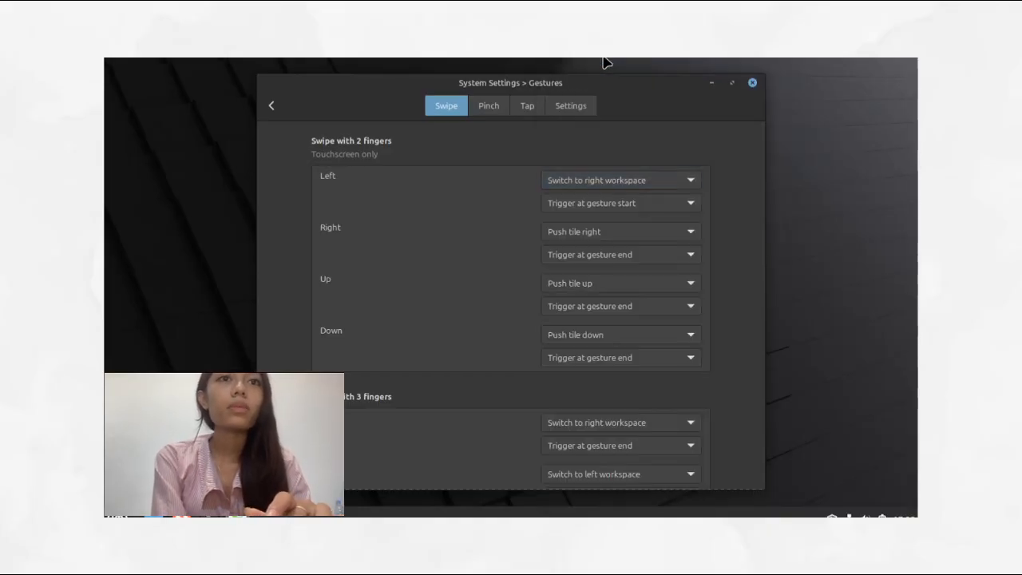
{"action": "left_click", "coordinate": [635, 182]}
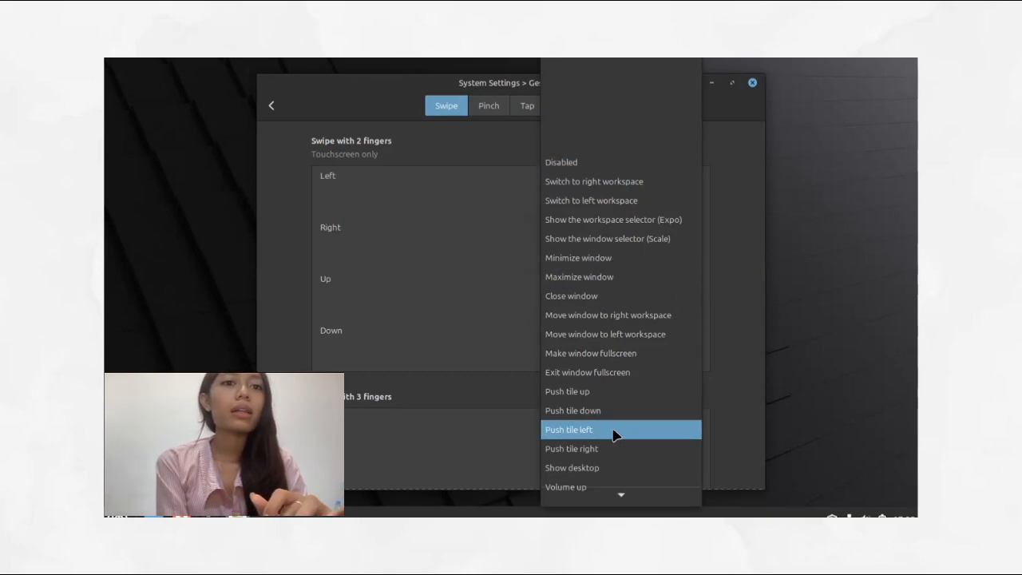
{"action": "left_click", "coordinate": [489, 152]}
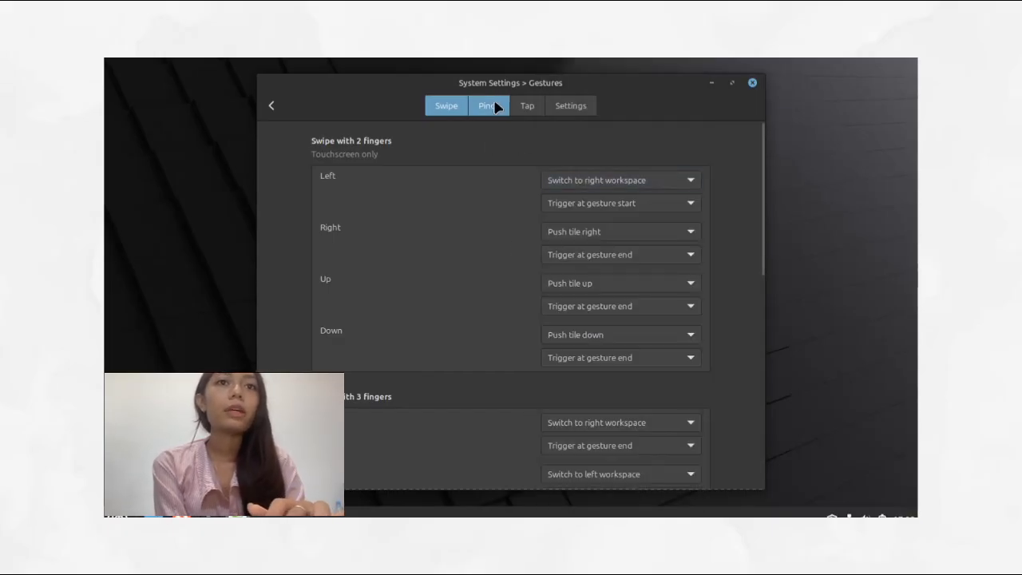
Step: View the Pinch and Tap gesture settings
{"action": "left_click", "coordinate": [496, 107]}
{"action": "left_click", "coordinate": [527, 106]}
{"action": "left_click", "coordinate": [491, 110]}
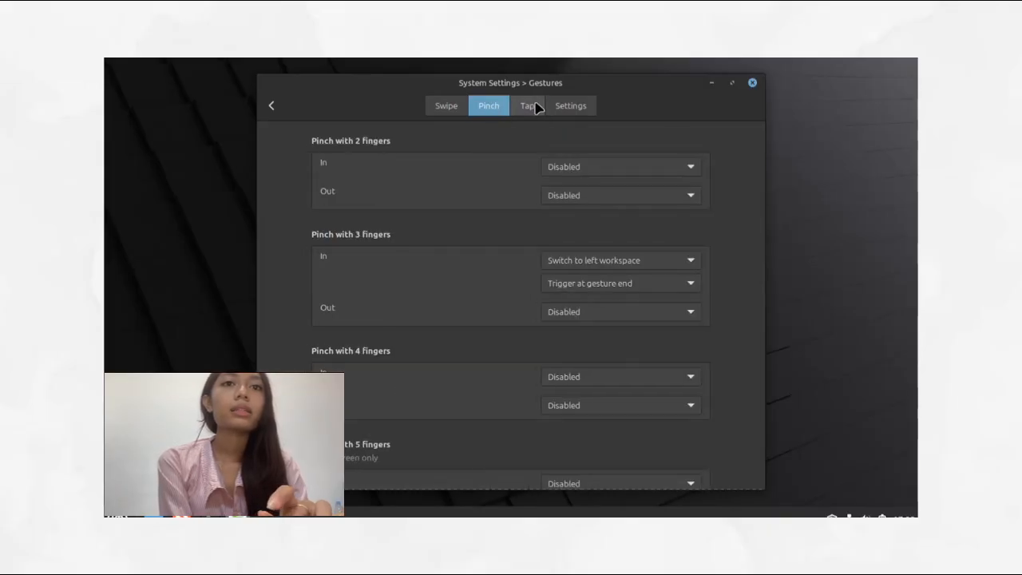
Step: Open Hot Corners and disable the bottom-left corner
{"action": "left_click", "coordinate": [272, 105]}
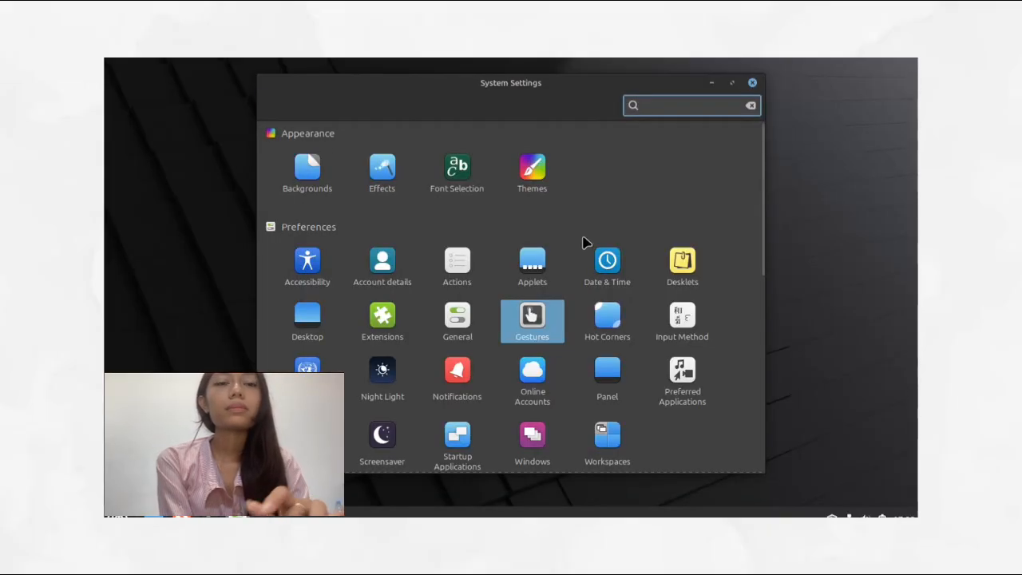
{"action": "left_click", "coordinate": [615, 327]}
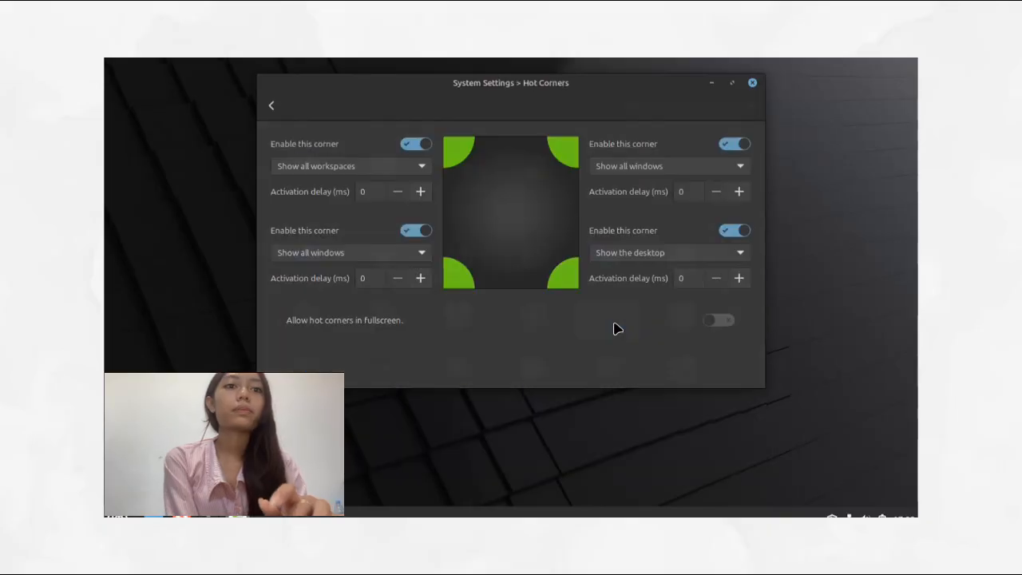
{"action": "left_click", "coordinate": [422, 233]}
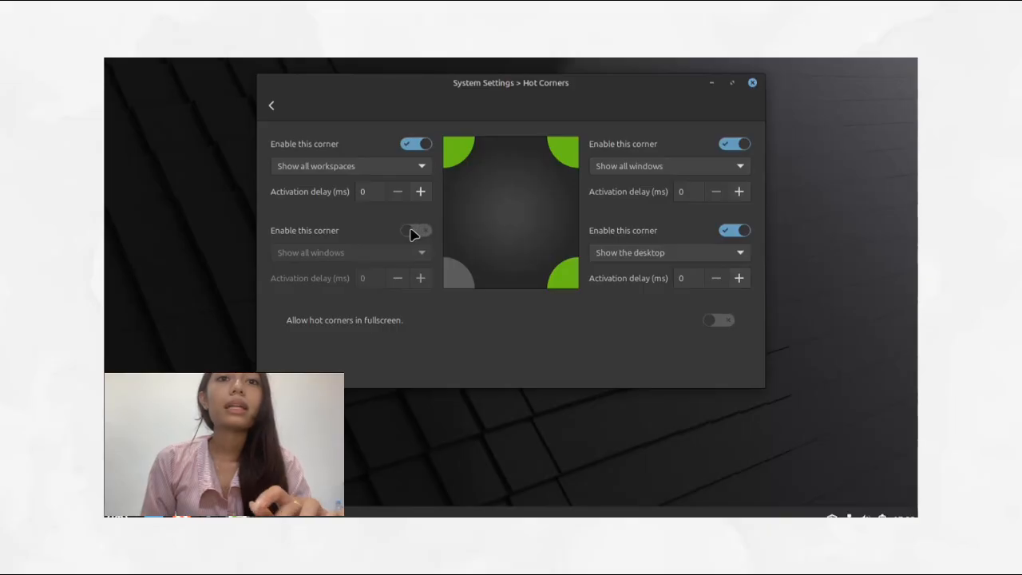
Step: Re-enable the bottom-left hot corner, browse the top-left corner's action options without changing them, and leave Hot Corners
{"action": "left_click", "coordinate": [418, 233]}
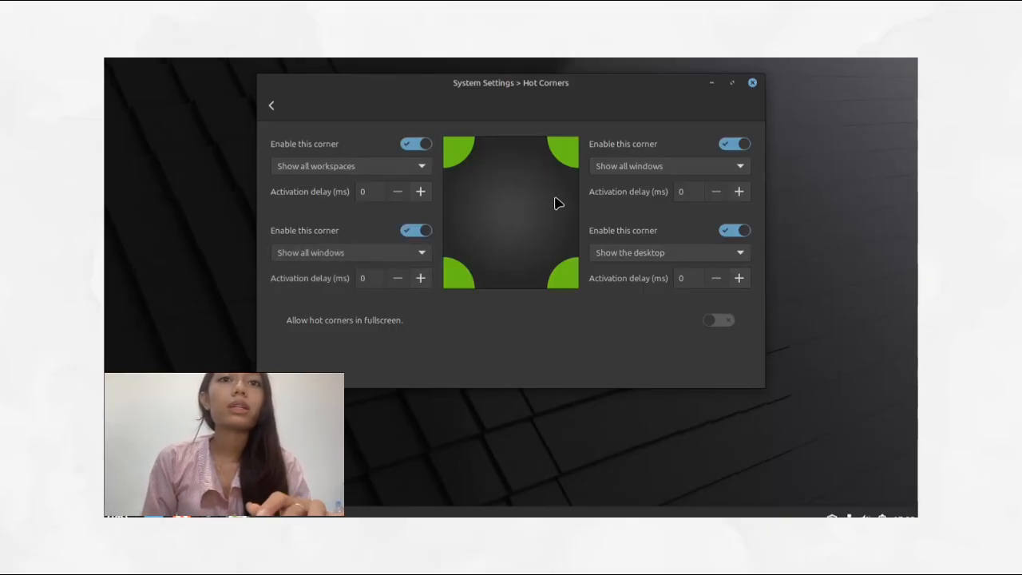
{"action": "left_click", "coordinate": [365, 171]}
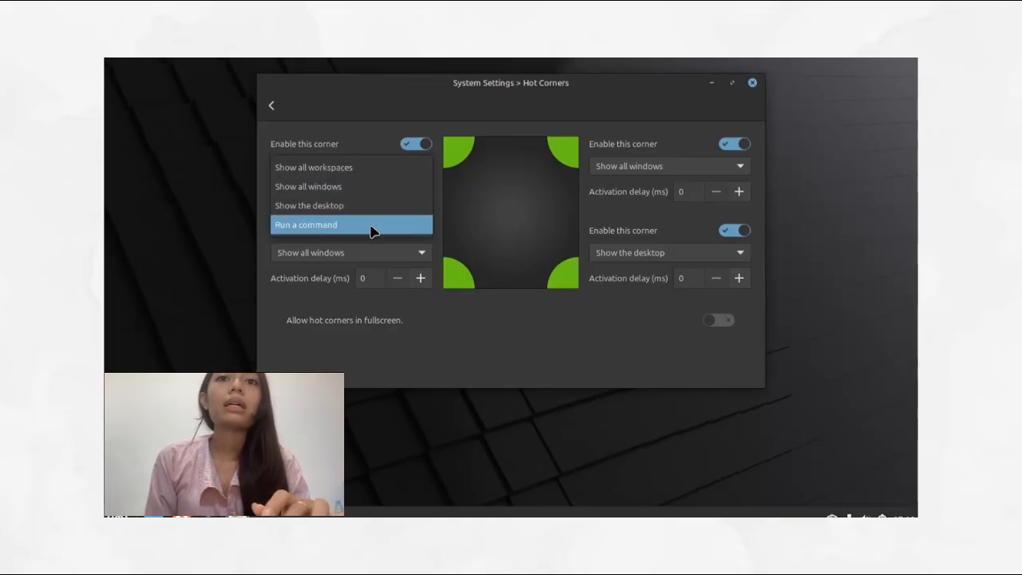
{"action": "left_click", "coordinate": [340, 120]}
{"action": "left_click", "coordinate": [340, 166]}
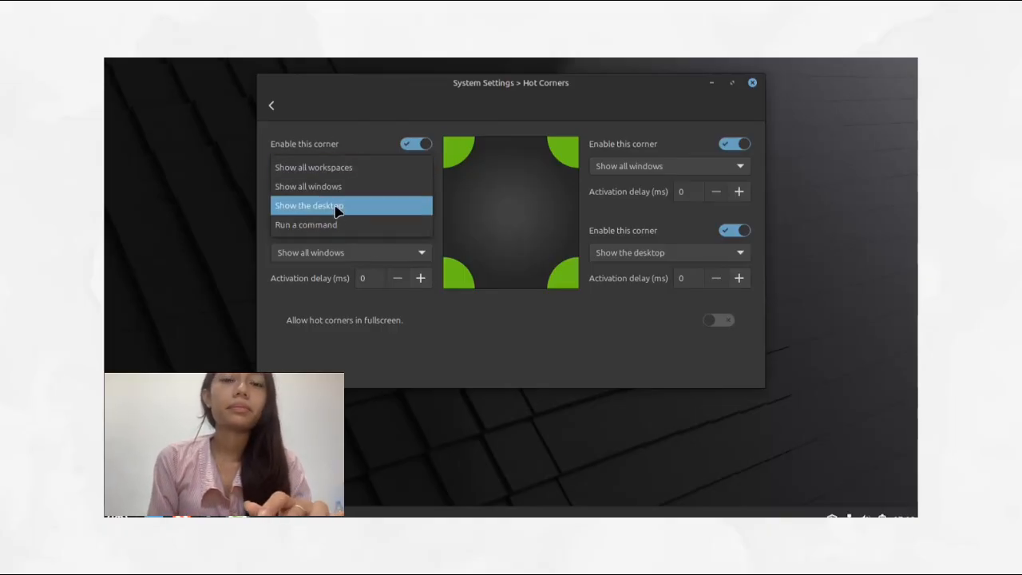
{"action": "left_click", "coordinate": [312, 119]}
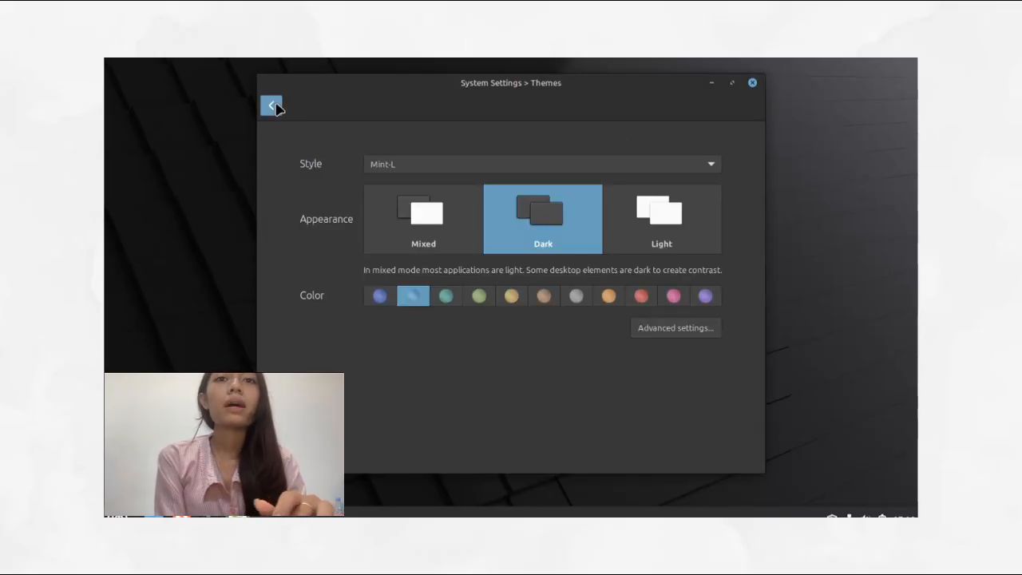
{"action": "left_click", "coordinate": [272, 104]}
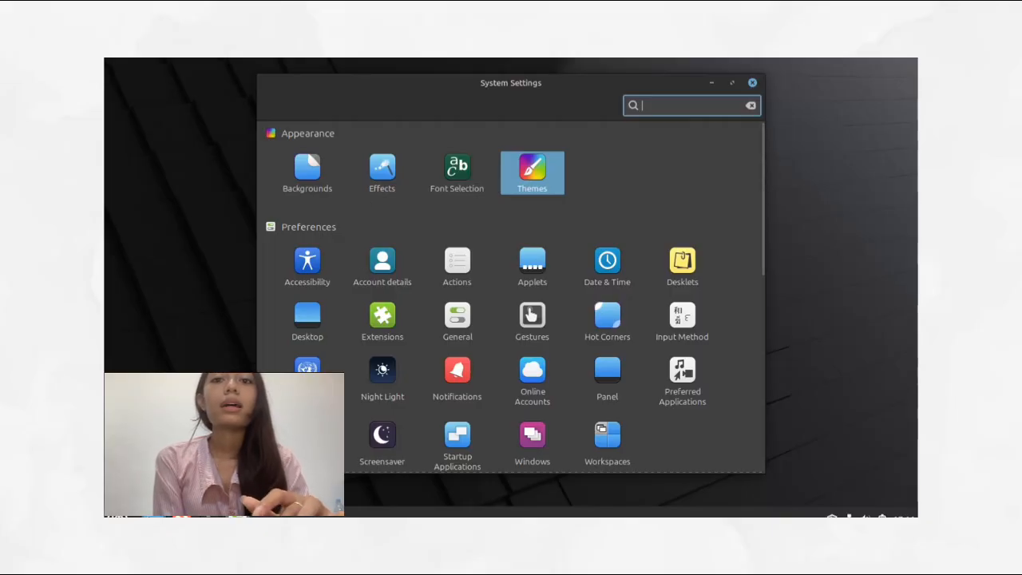
Step: Open the file manager on the home folder and sort its files by Date Modified
{"action": "left_click", "coordinate": [153, 515]}
{"action": "left_click_drag", "start_coordinate": [488, 68], "coordinate": [611, 84]}
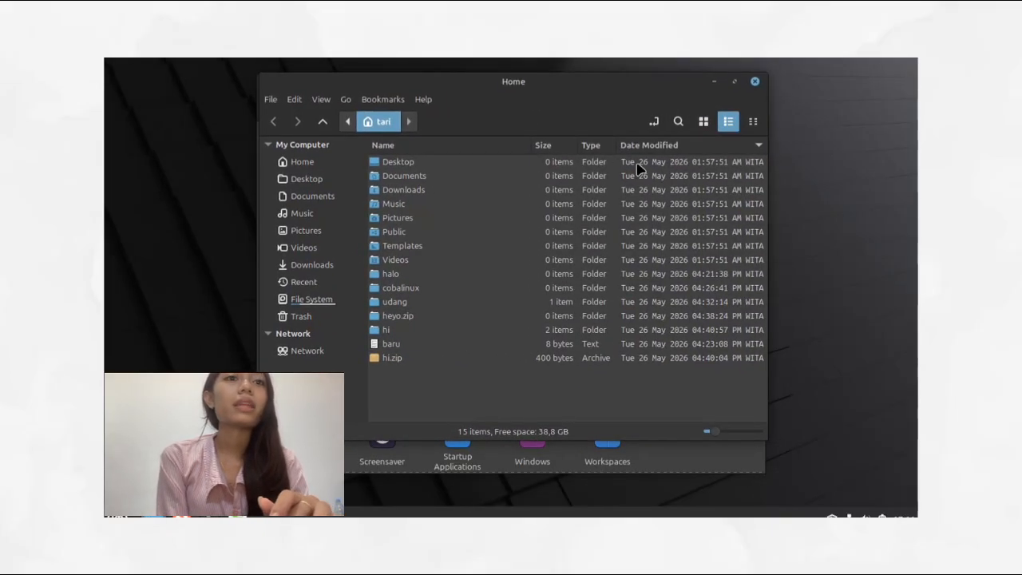
{"action": "left_click", "coordinate": [686, 147]}
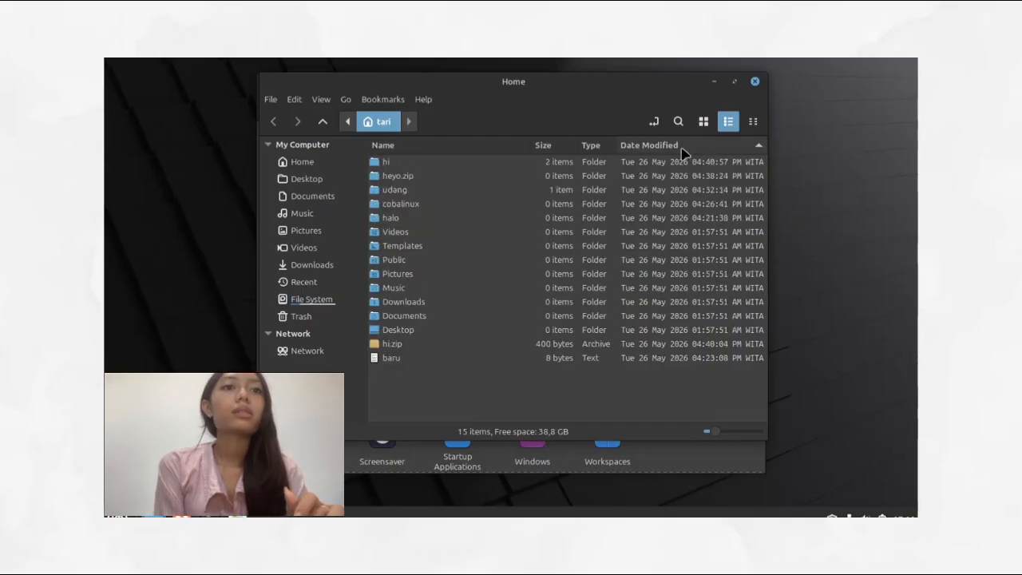
{"action": "right_click", "coordinate": [682, 149]}
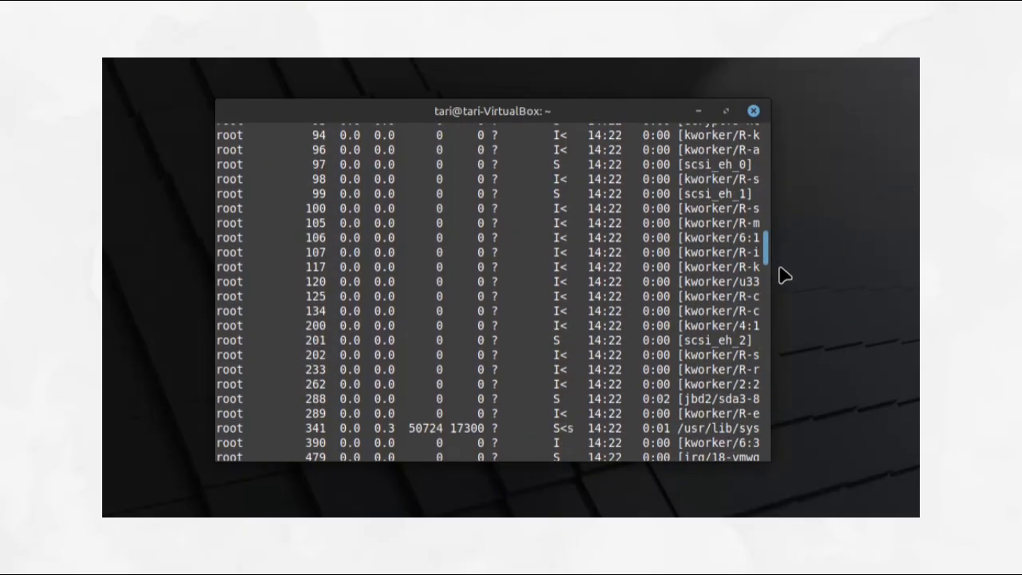
Step: Scroll through the terminal history to review the previously run file and folder commands
{"action": "left_click_drag", "start_coordinate": [787, 306], "coordinate": [775, 391]}
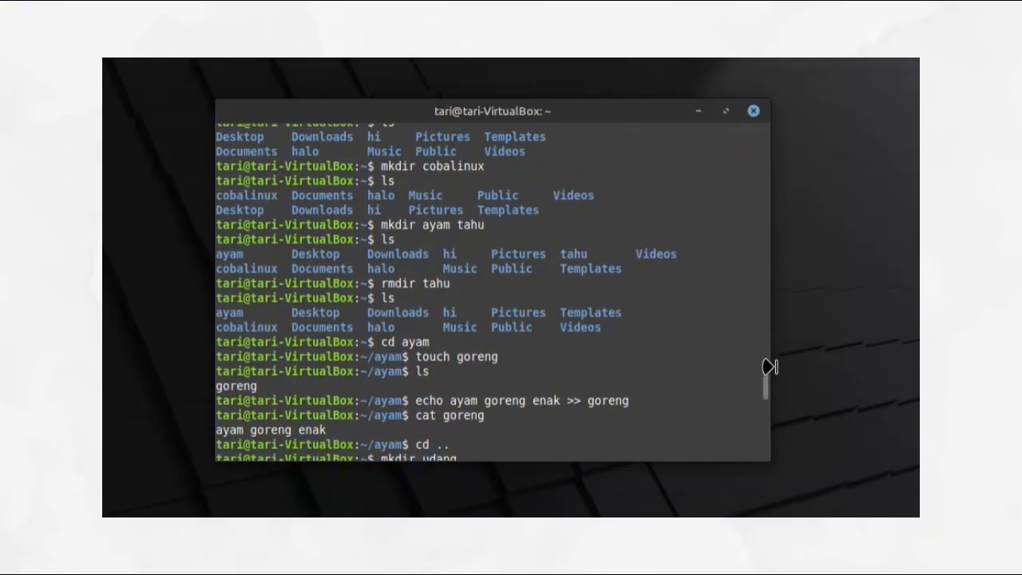
{"action": "left_click_drag", "start_coordinate": [771, 390], "coordinate": [772, 380]}
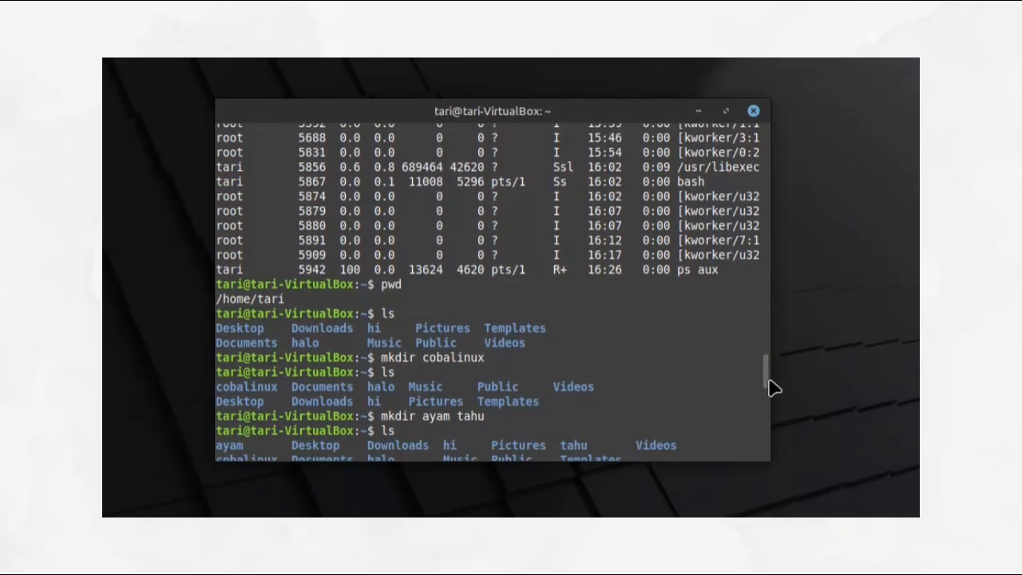
{"action": "left_click_drag", "start_coordinate": [770, 388], "coordinate": [769, 391]}
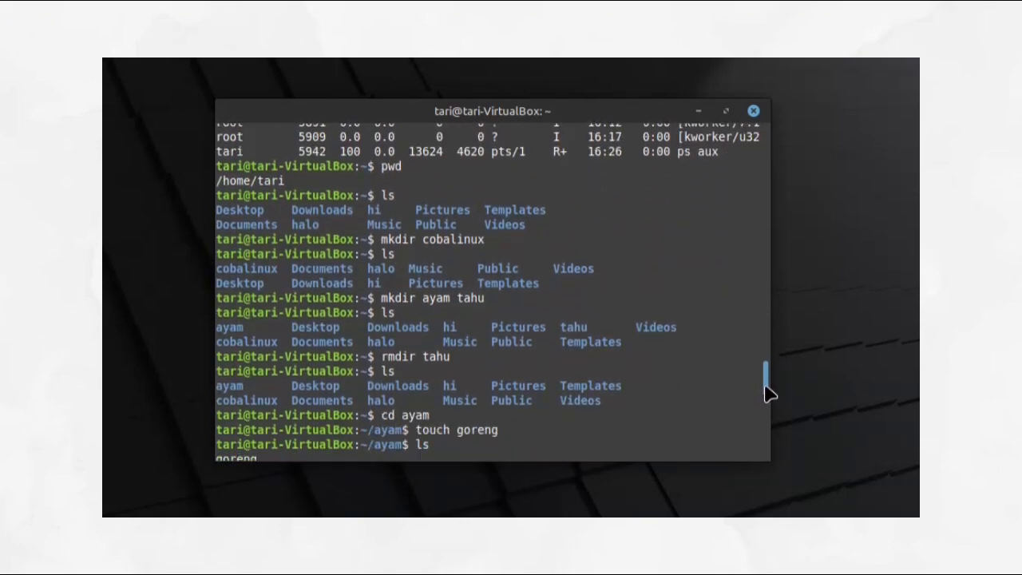
{"action": "scroll", "coordinate": [769, 391], "scroll_direction": "up", "scroll_amount": 1}
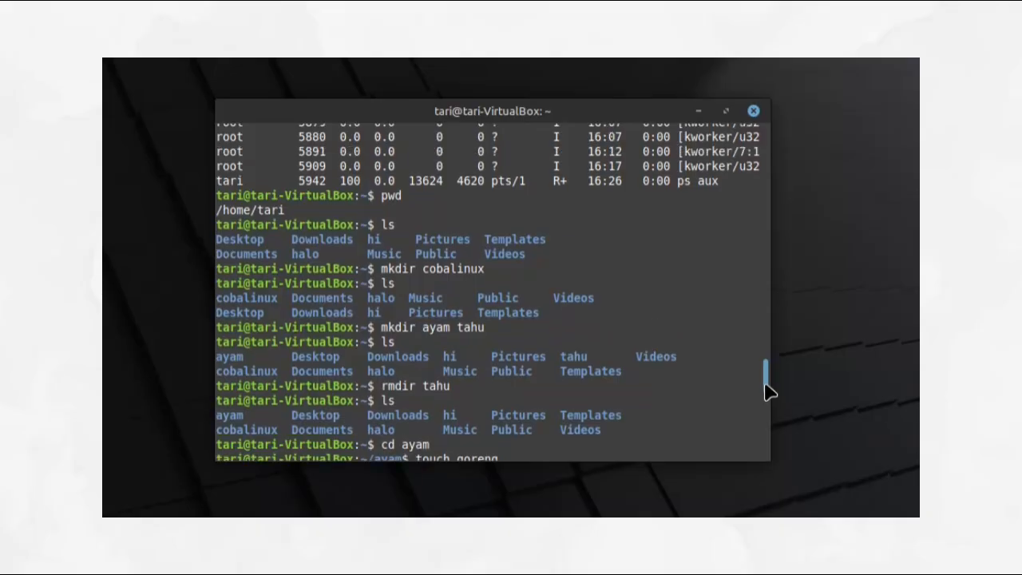
{"action": "scroll", "coordinate": [769, 391], "scroll_direction": "up", "scroll_amount": 1}
{"action": "scroll", "coordinate": [768, 391], "scroll_direction": "down", "scroll_amount": 2}
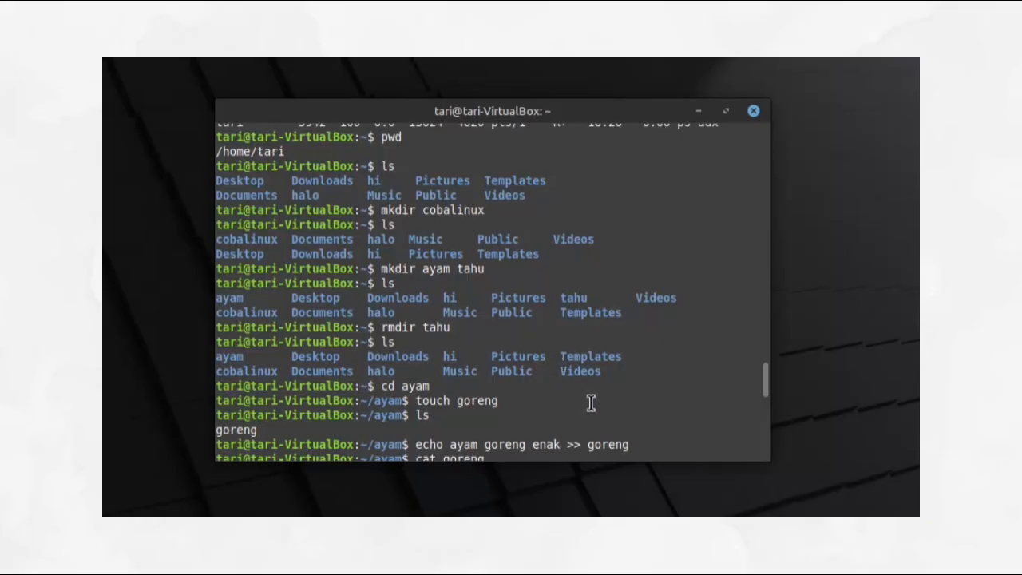
{"action": "scroll", "coordinate": [772, 388], "scroll_direction": "down", "scroll_amount": 3}
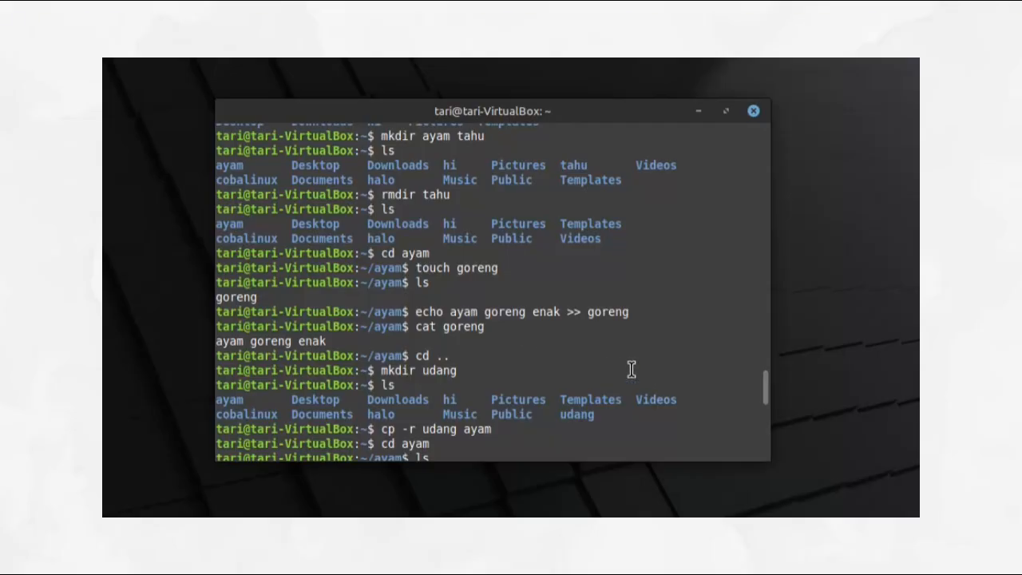
{"action": "scroll", "coordinate": [765, 397], "scroll_direction": "down", "scroll_amount": 4}
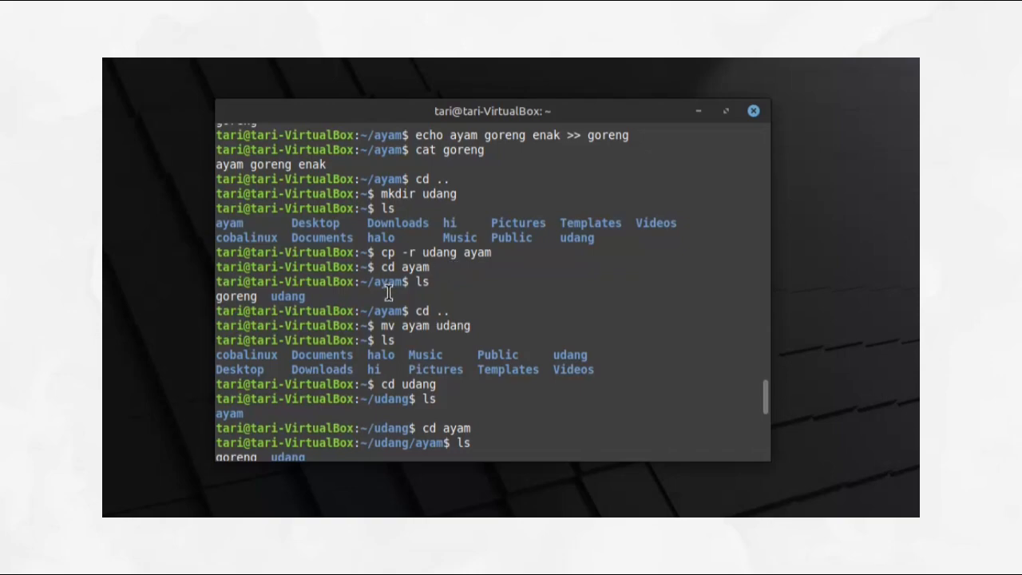
{"action": "left_click_drag", "start_coordinate": [767, 400], "coordinate": [767, 410]}
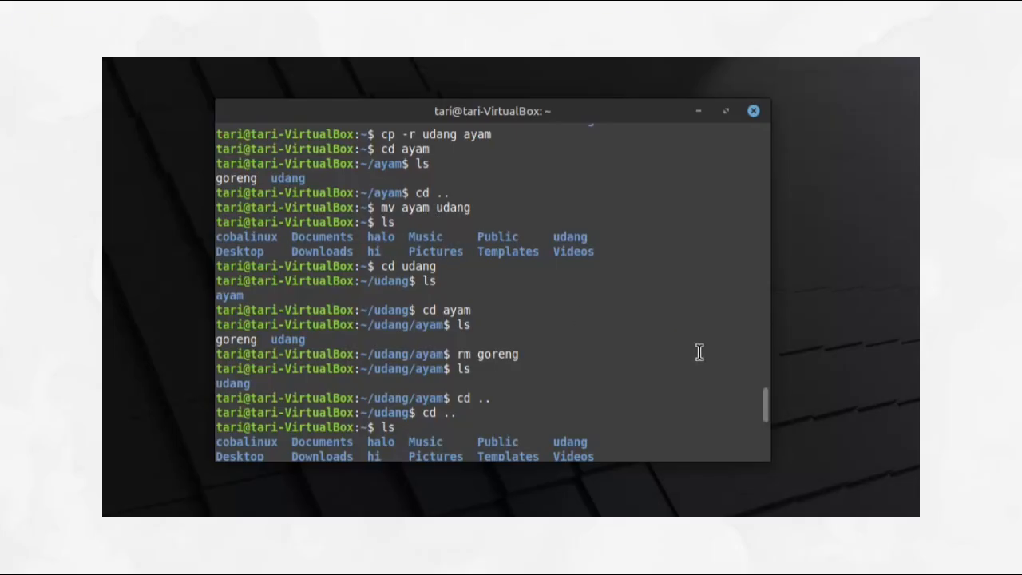
{"action": "left_click_drag", "start_coordinate": [767, 414], "coordinate": [769, 418]}
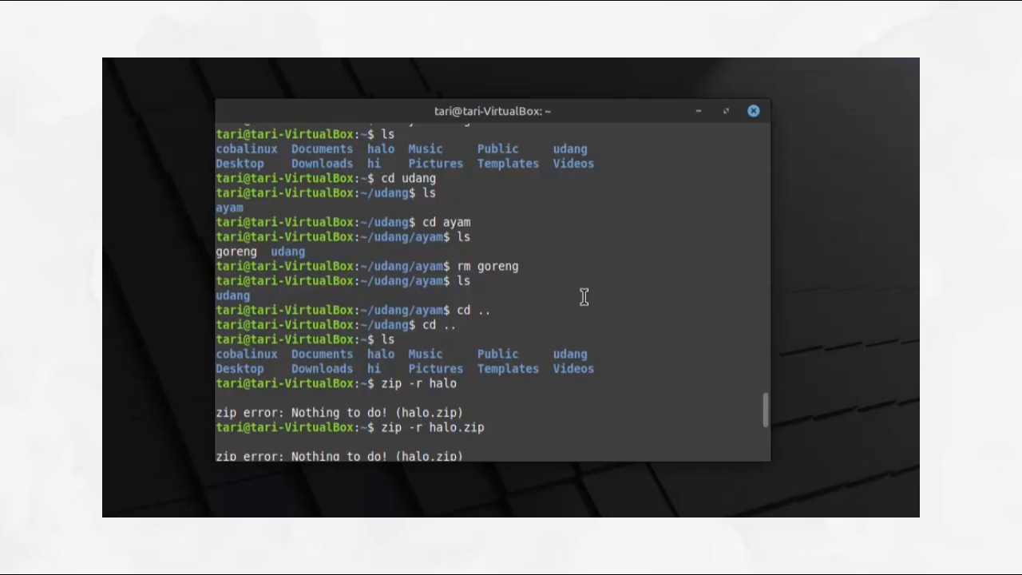
{"action": "left_click_drag", "start_coordinate": [768, 415], "coordinate": [771, 421]}
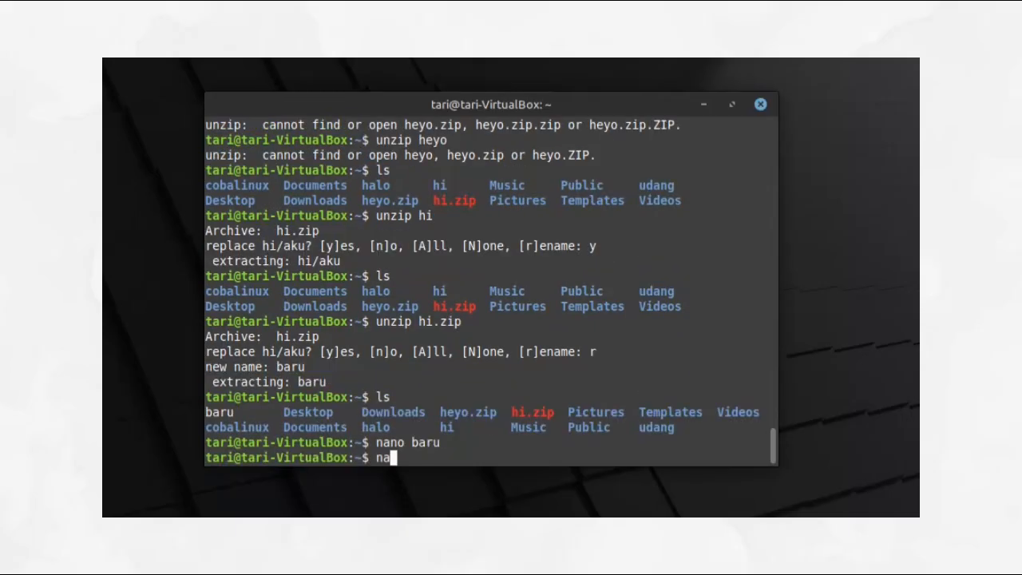
Step: Open the file baru in the nano editor from the terminal
{"action": "type", "text": "ano baru"}
{"action": "key", "text": "Return"}
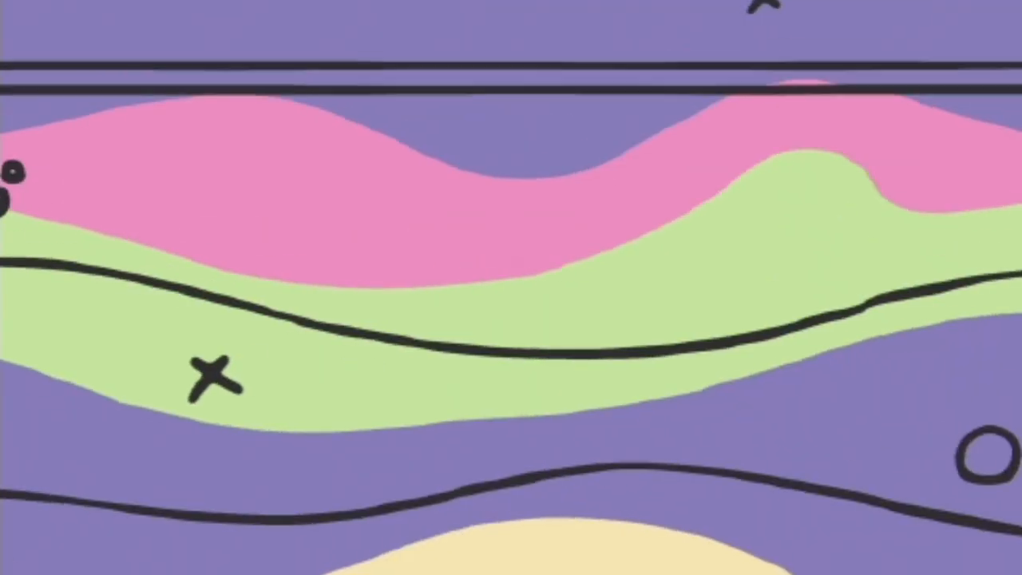